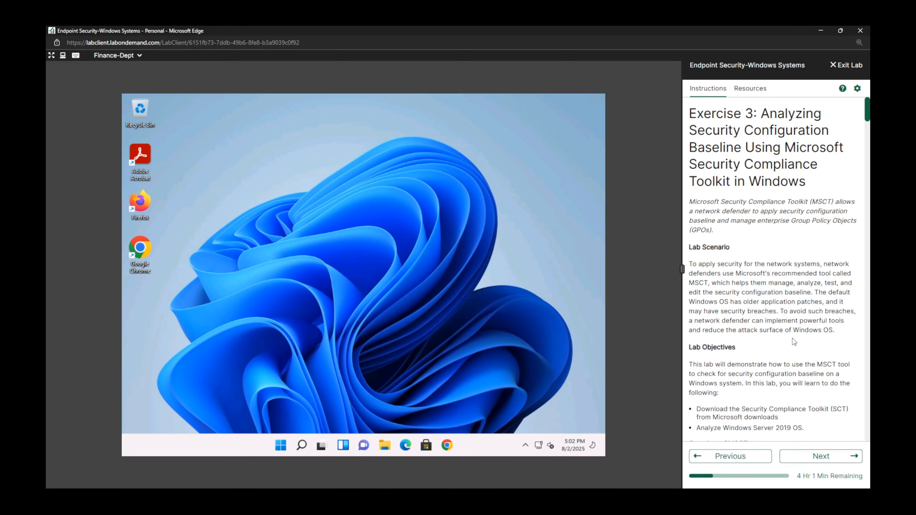
- Switch to the Smoothwall Firewall VM and mark lab tasks 1 to 4 as done in the instructions
scroll(793, 341, down, 9)
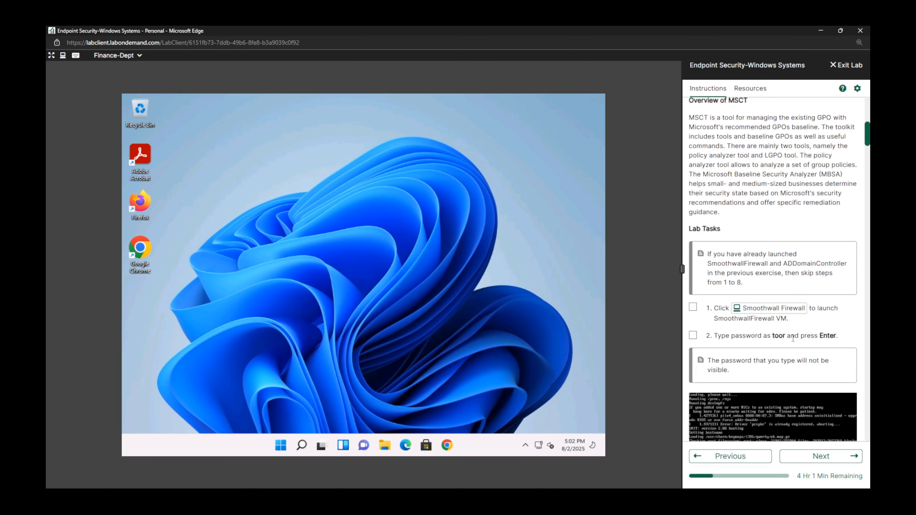
click(776, 313)
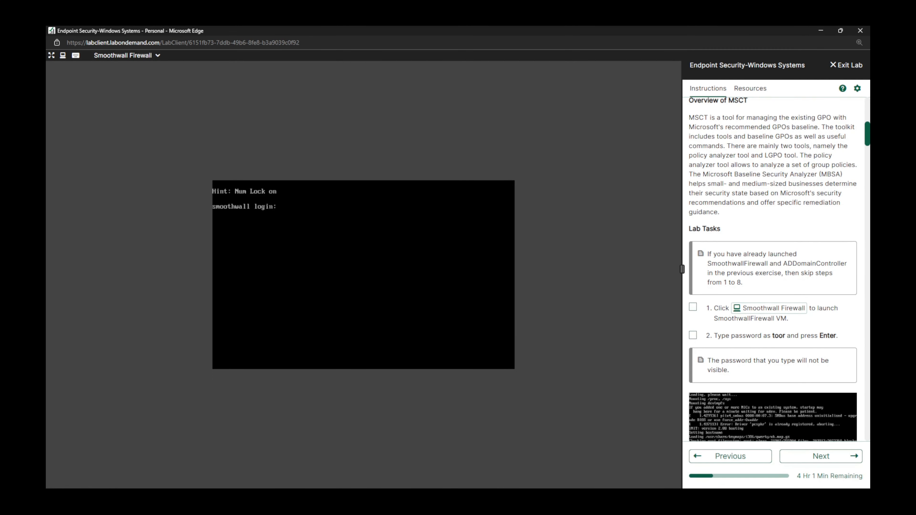
click(693, 307)
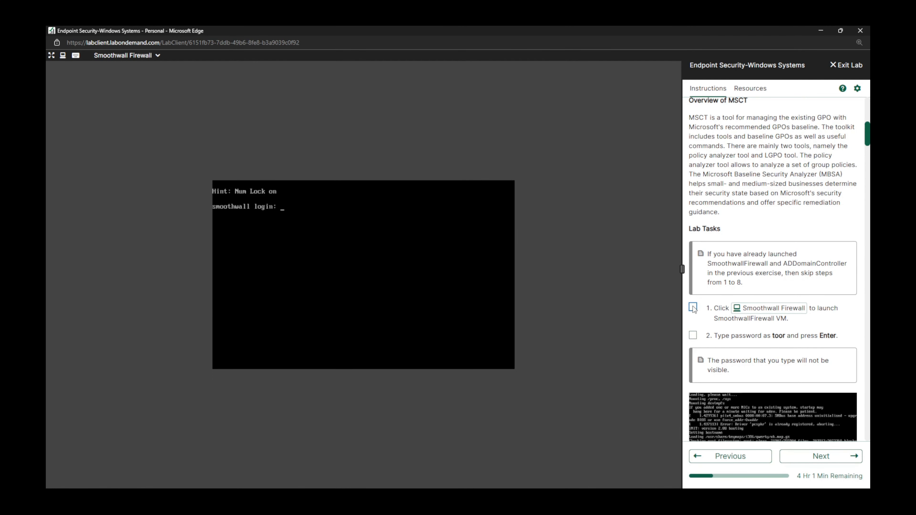
click(692, 336)
scroll(740, 347, down, 4)
click(693, 340)
scroll(704, 343, down, 5)
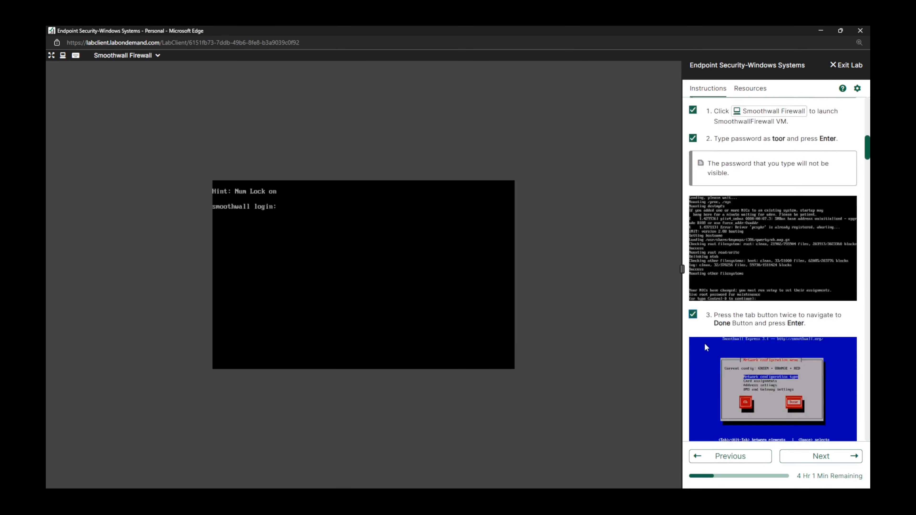
click(693, 267)
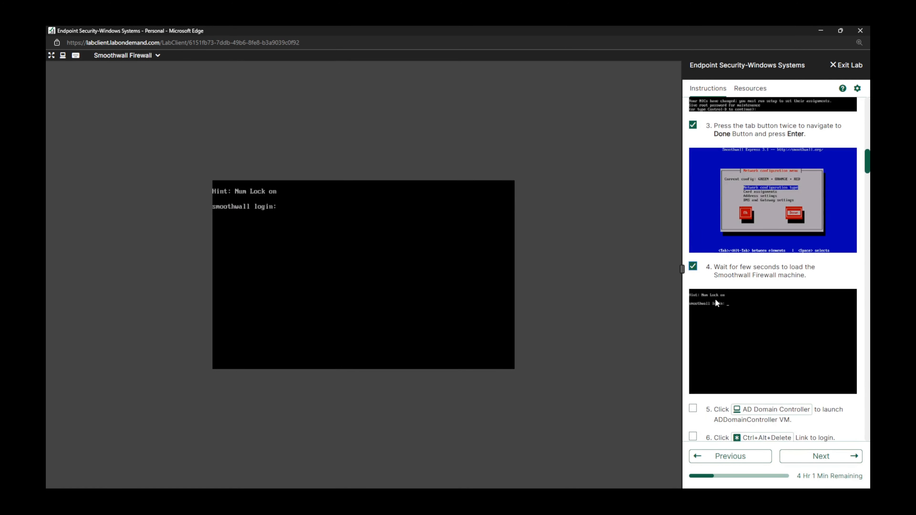
scroll(725, 312, up, 5)
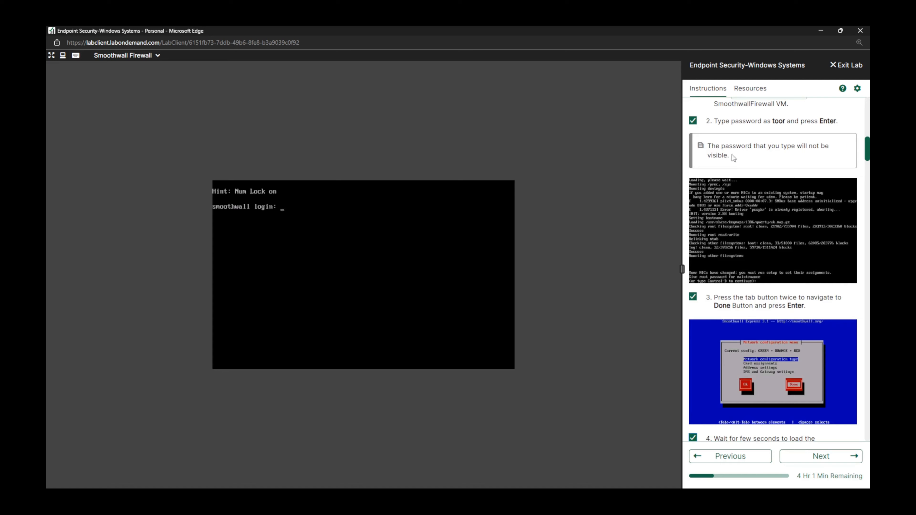
drag(771, 123, 783, 123)
- Launch the AD Domain Controller VM, bring up its sign-in screen, and mark tasks 5 and 6 as done
scroll(792, 390, down, 8)
click(692, 280)
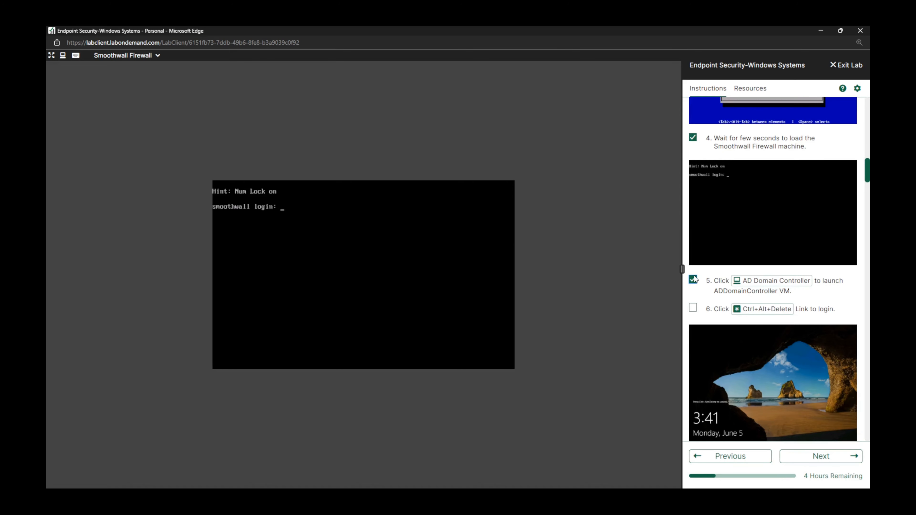
click(769, 281)
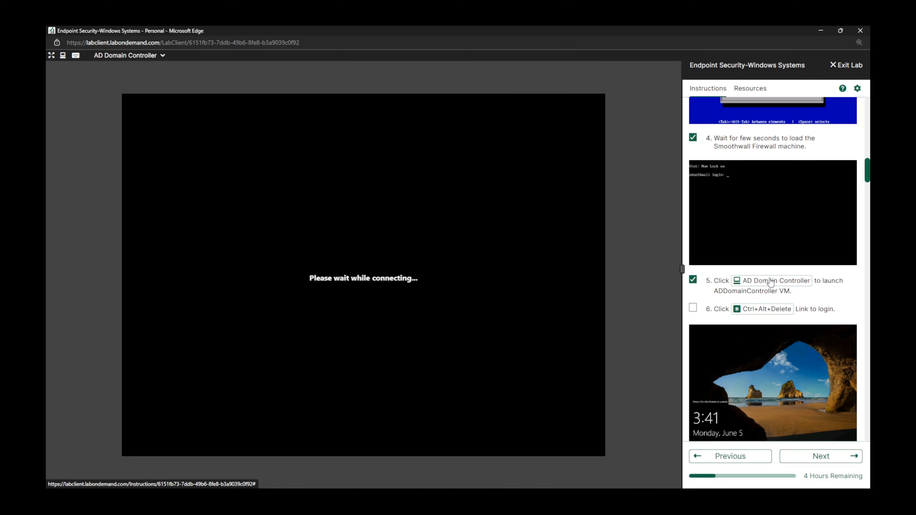
click(693, 307)
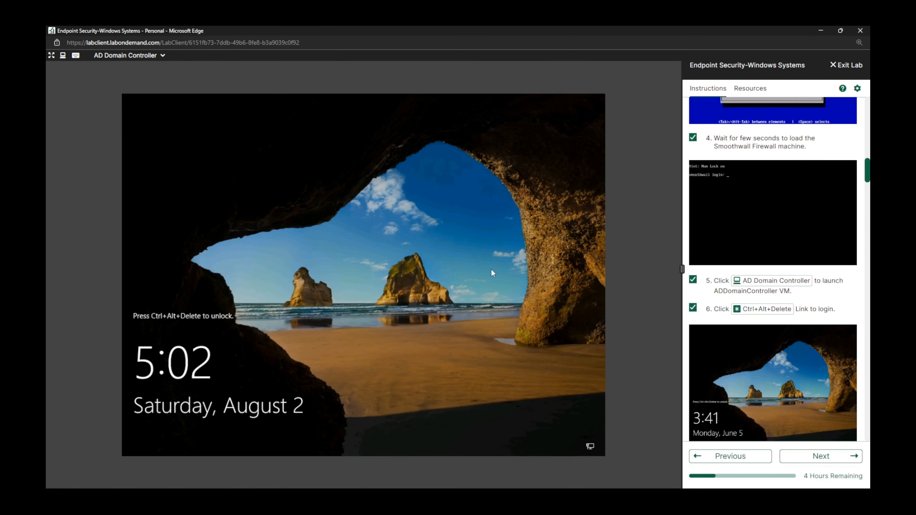
click(766, 309)
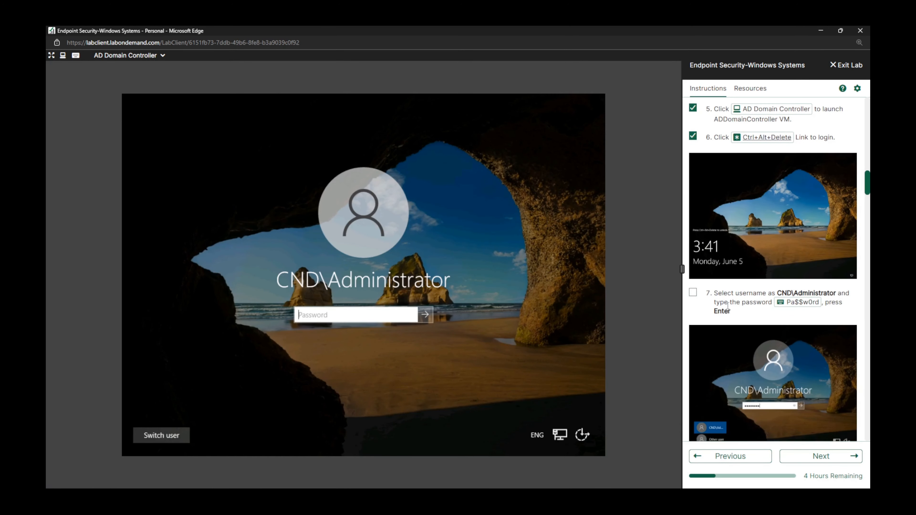
- Sign in as CND\Administrator with the account password, close Server Manager, and mark tasks 7 and 8 as done
click(696, 293)
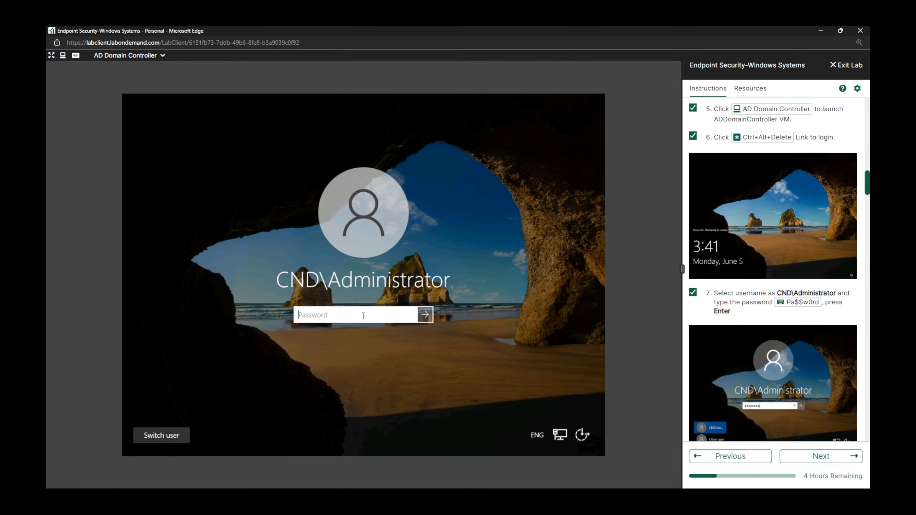
click(802, 303)
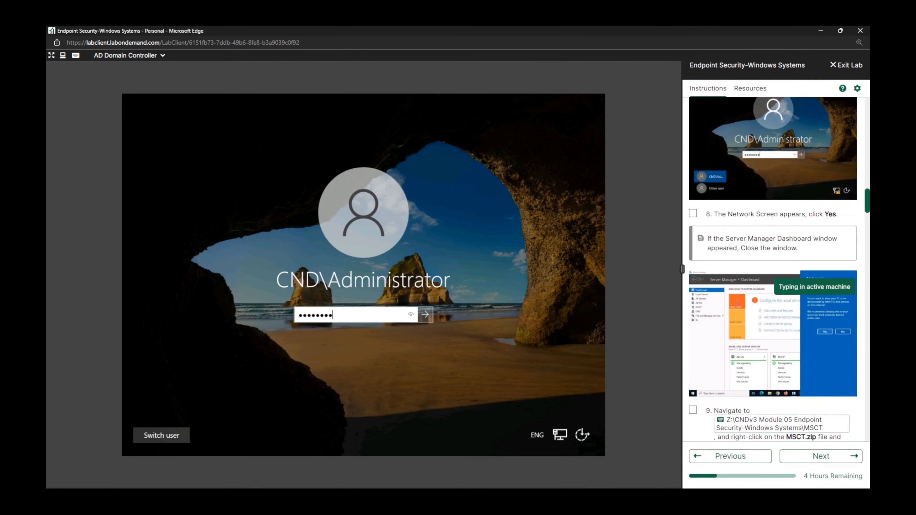
click(693, 207)
click(426, 315)
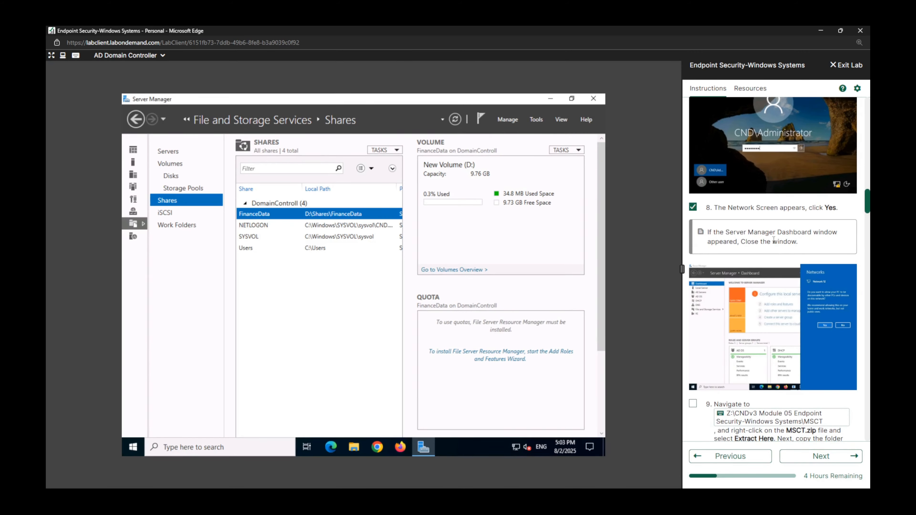
click(594, 101)
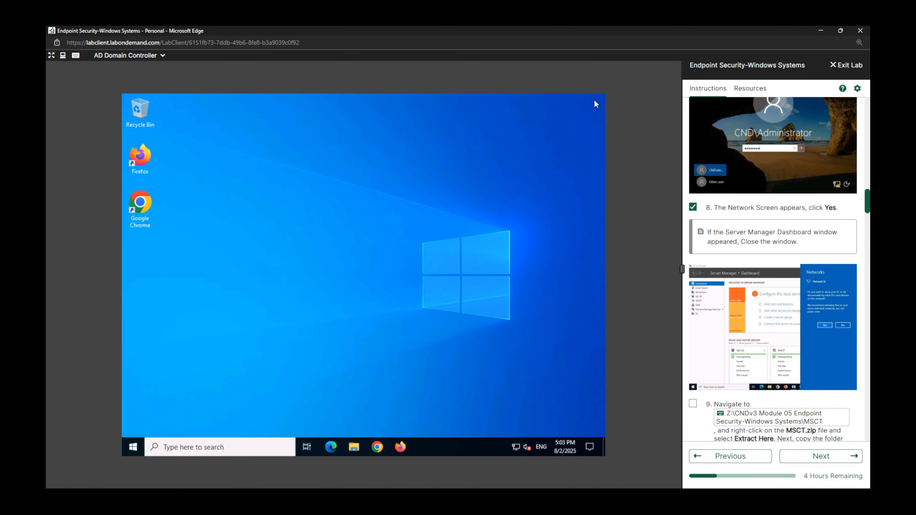
- Mark task 9 as done and open Z:\CNDv3 Module 05 Endpoint Security-Windows Systems\MSCT in File Explorer
scroll(722, 311, down, 5)
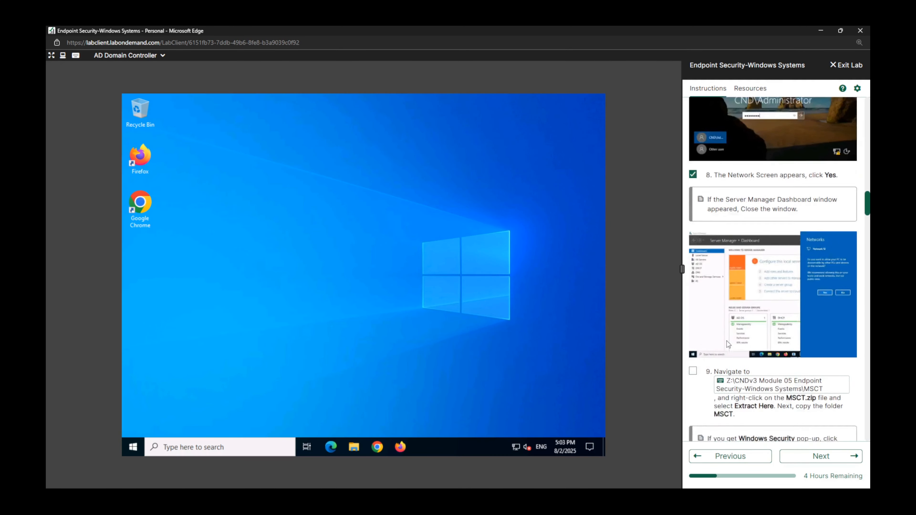
click(692, 233)
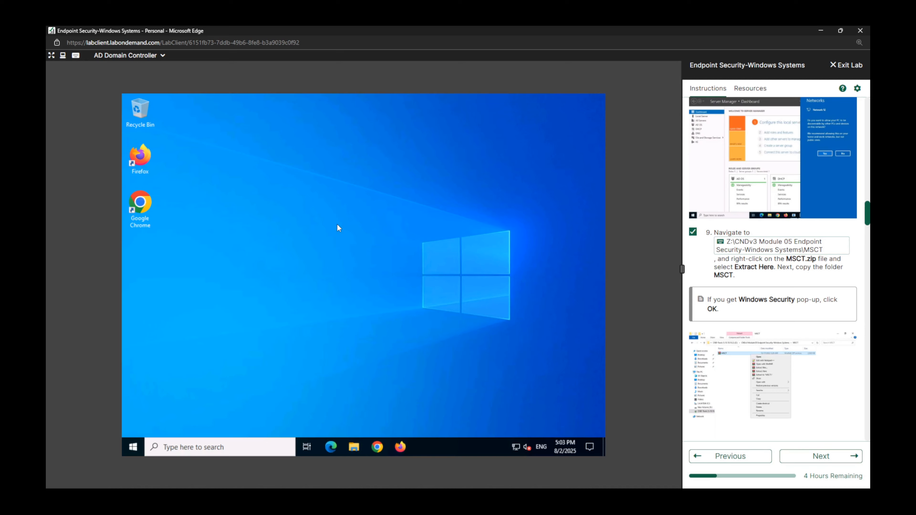
key(super+e)
click(328, 127)
key(BackSpace)
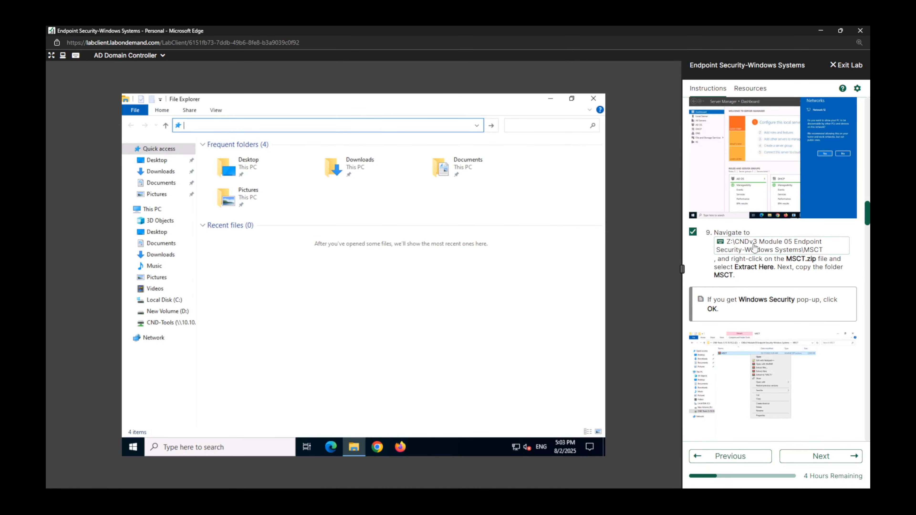
click(764, 253)
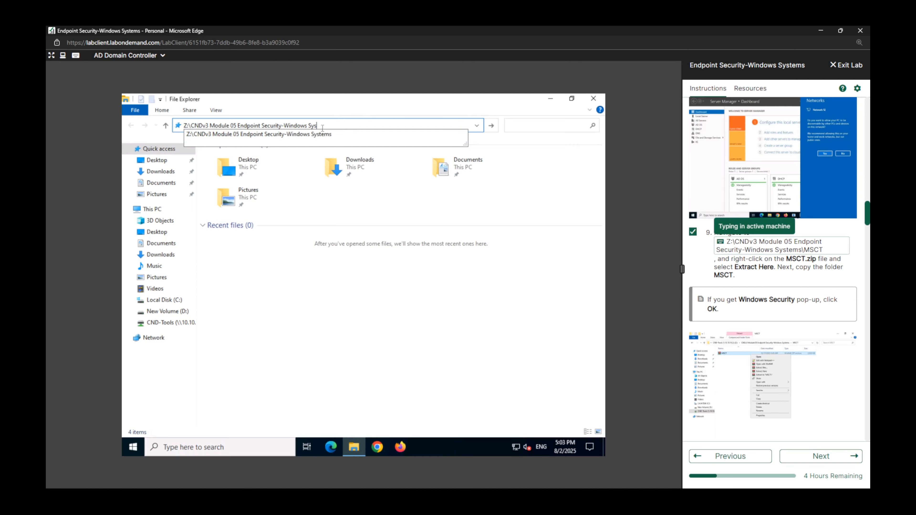
key(Return)
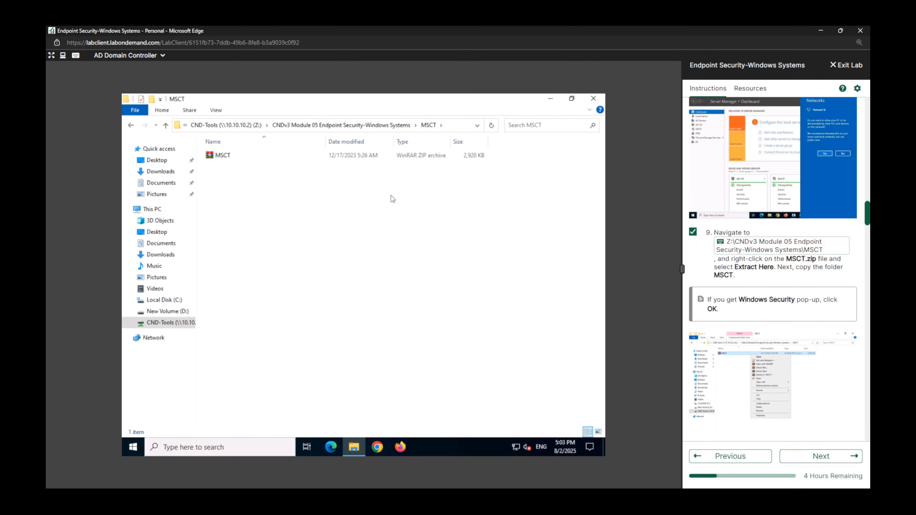
- Try to open the MSCT archive directly, allowing it in the Windows Security prompt
double_click(221, 156)
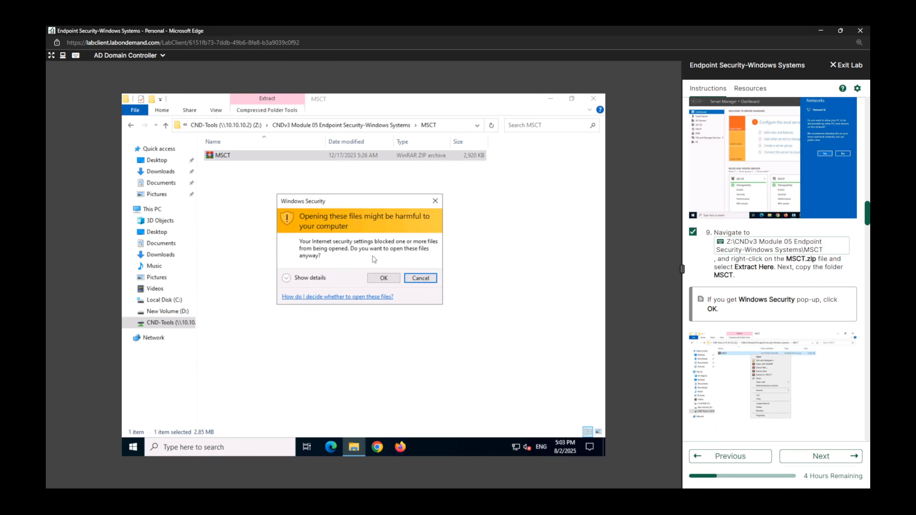
click(418, 279)
double_click(221, 158)
click(383, 278)
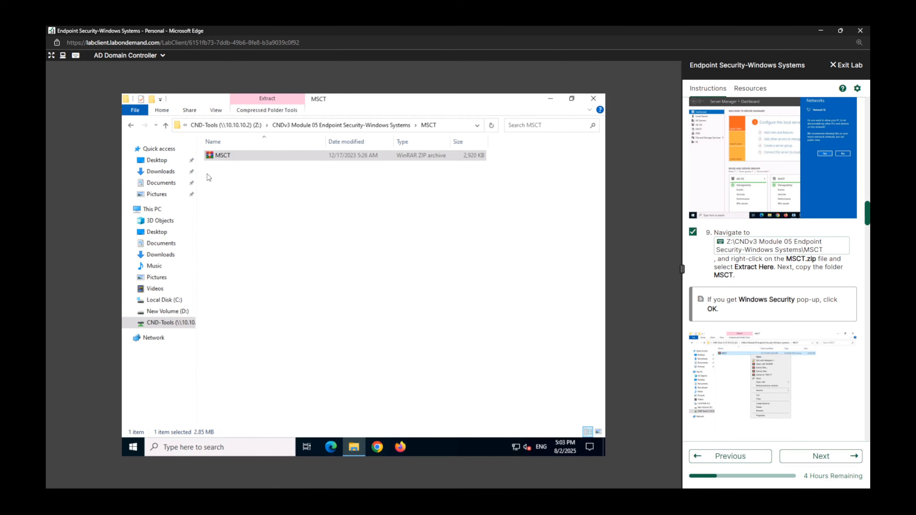
- Extract the MSCT archive into the current folder using Extract Here
right_click(220, 156)
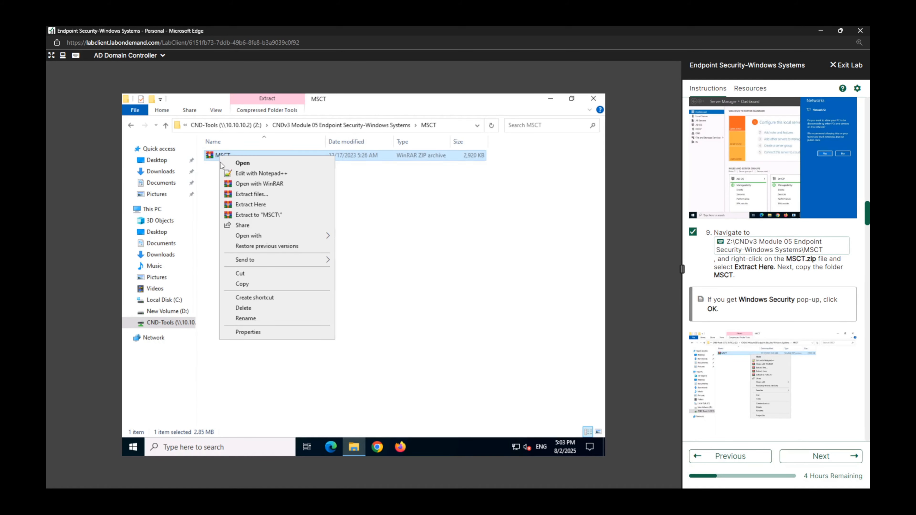
click(263, 204)
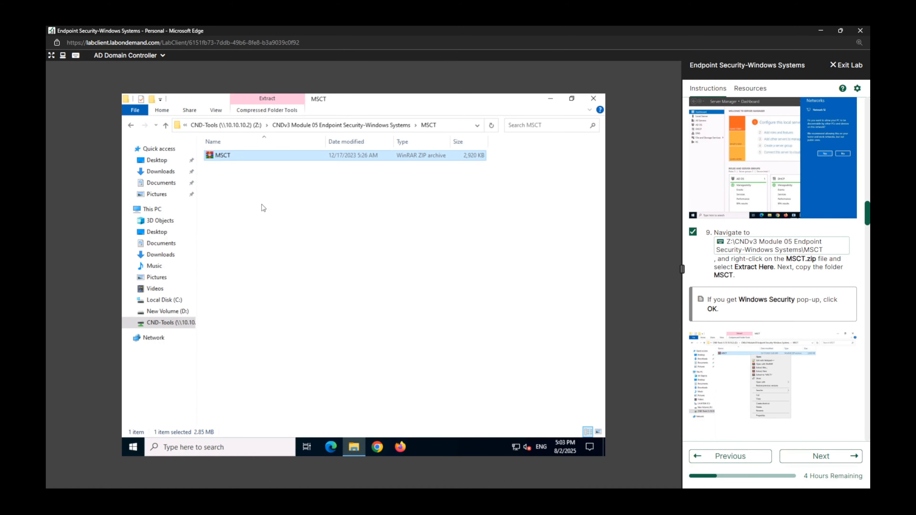
scroll(805, 321, down, 3)
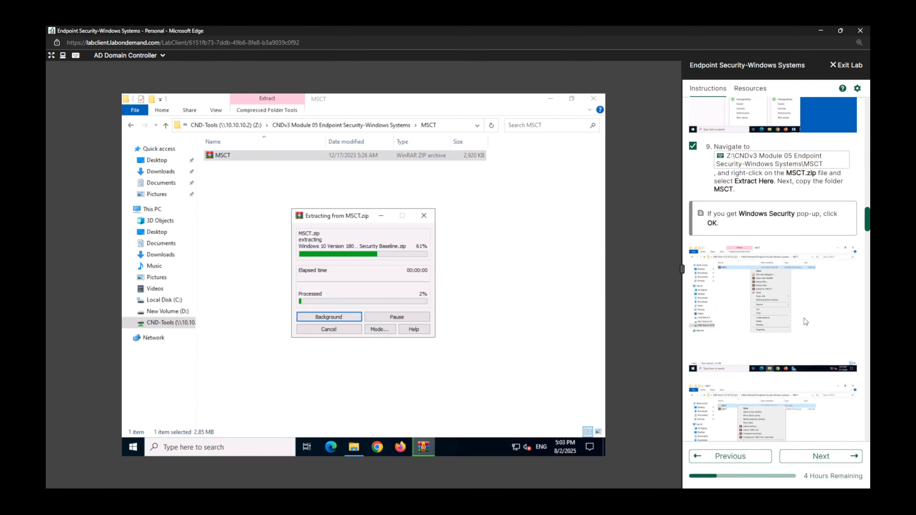
scroll(806, 321, down, 2)
scroll(805, 322, up, 5)
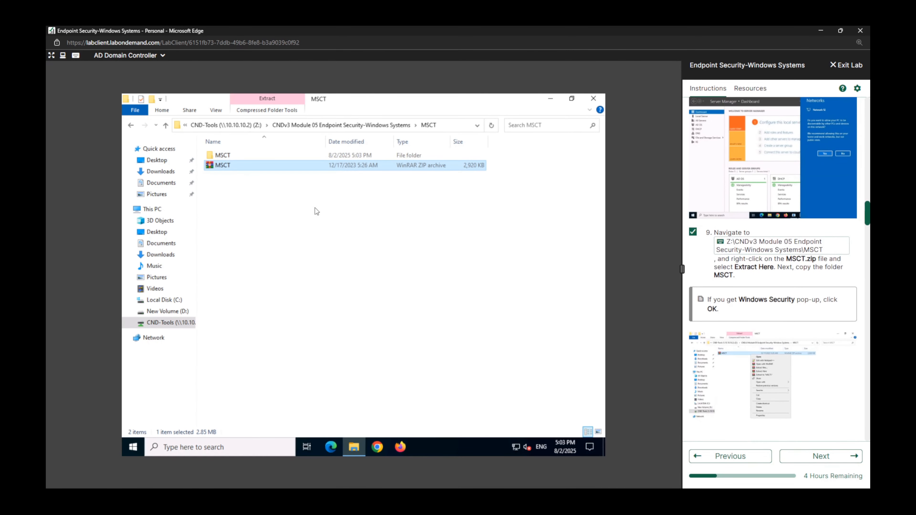
- Copy the extracted MSCT folder to the root of Local Disk (C:) and mark task 10 as done
right_click(221, 158)
click(243, 281)
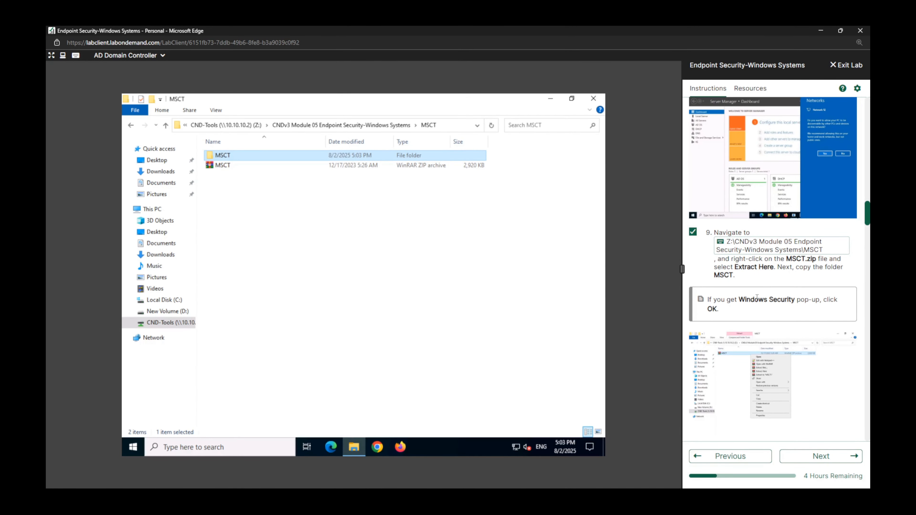
scroll(742, 293, down, 3)
scroll(740, 293, down, 4)
click(692, 310)
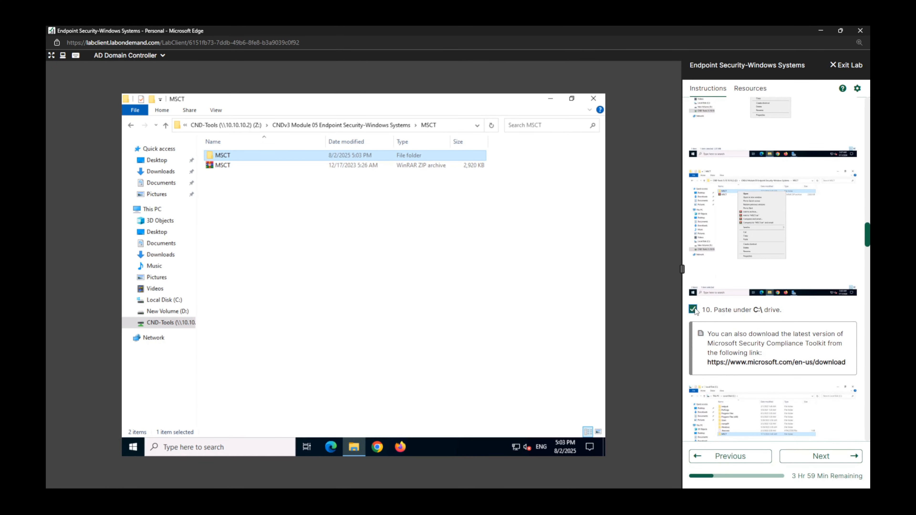
click(166, 304)
right_click(250, 294)
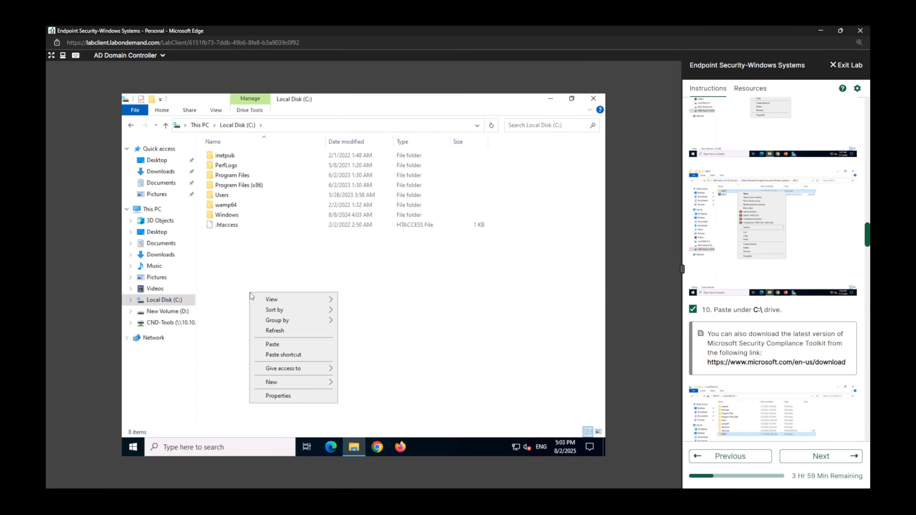
click(273, 344)
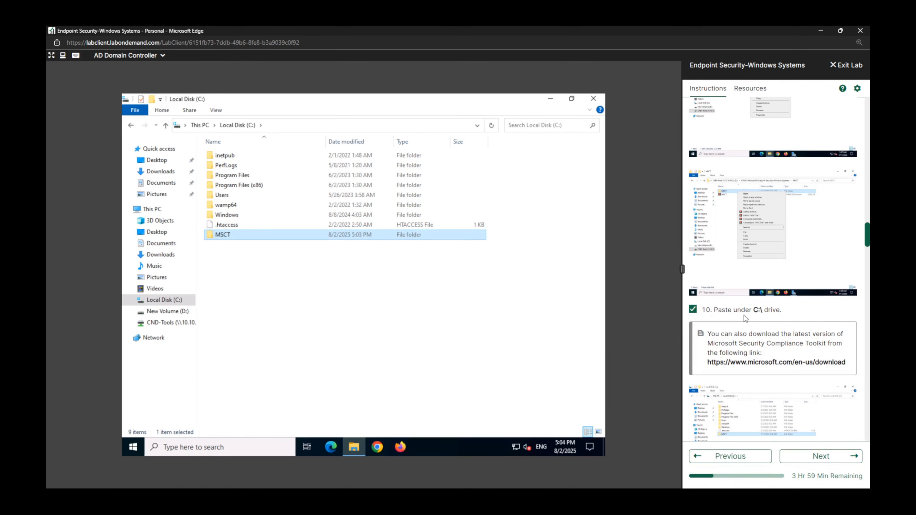
- Mark task 11 as done and extract the PolicyAnalyzer archive in C:\MSCT to its own PolicyAnalyzer folder
scroll(745, 318, down, 5)
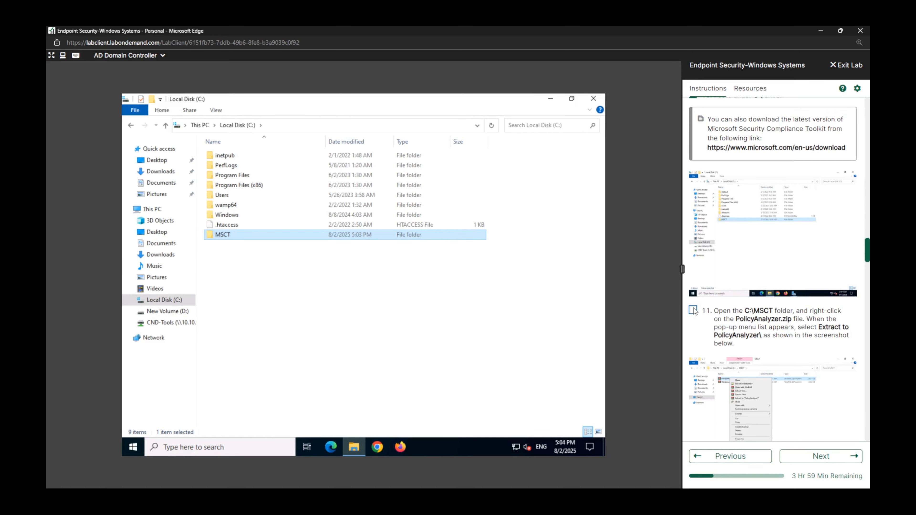
click(693, 310)
double_click(227, 236)
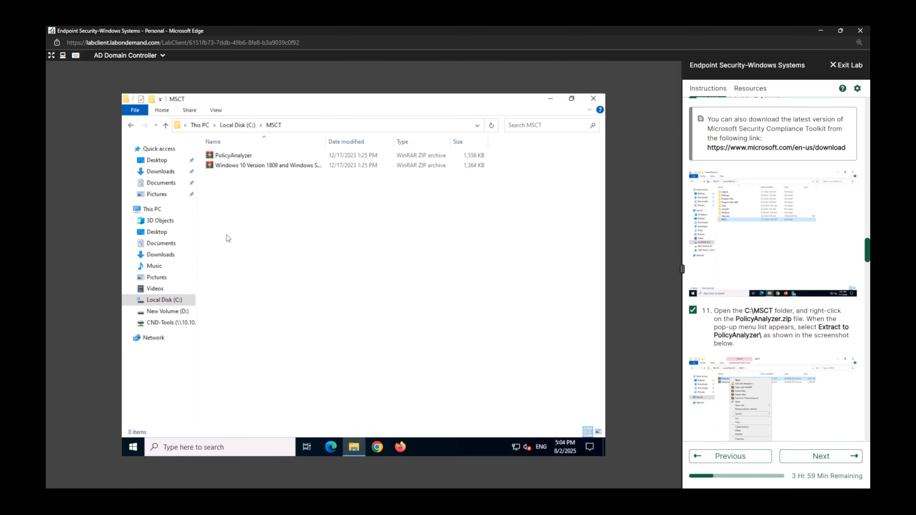
click(225, 157)
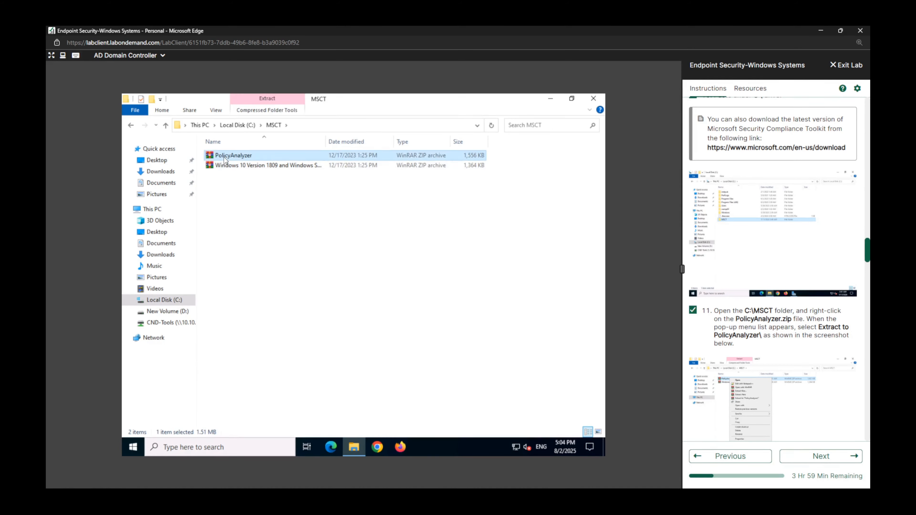
right_click(224, 159)
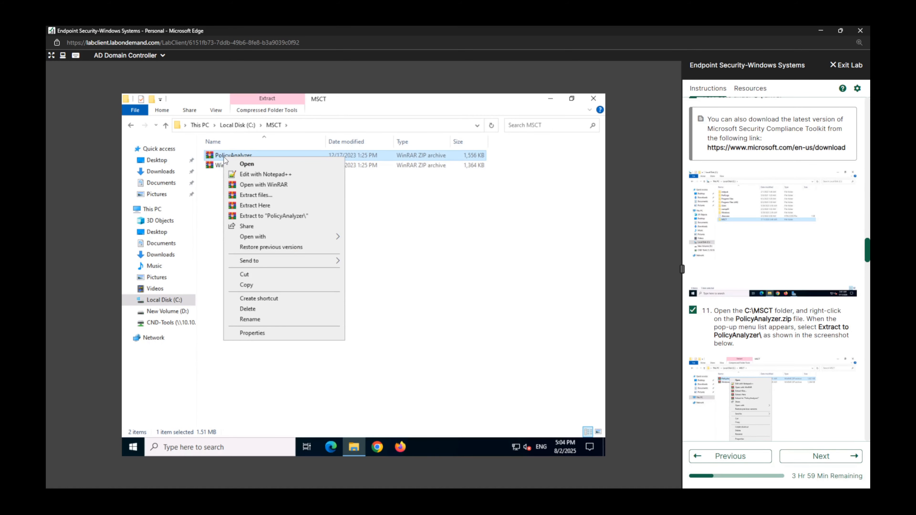
click(288, 216)
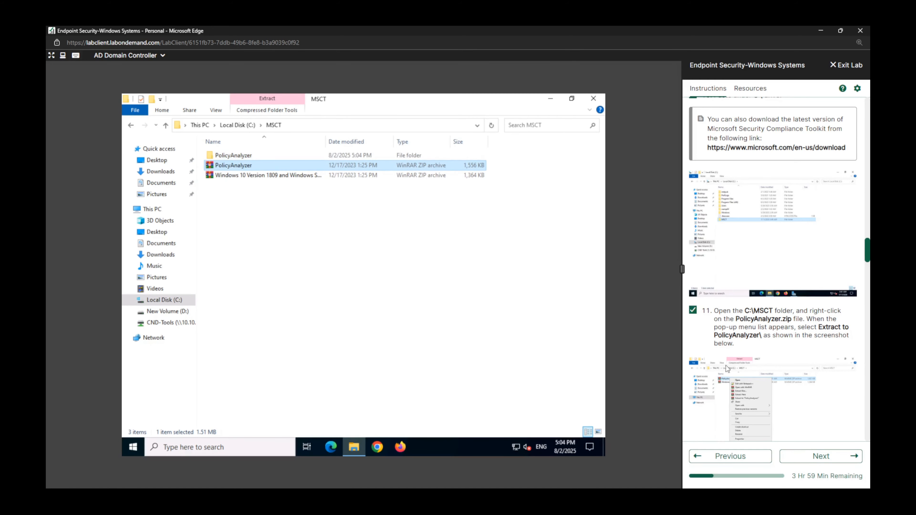
scroll(747, 372, down, 5)
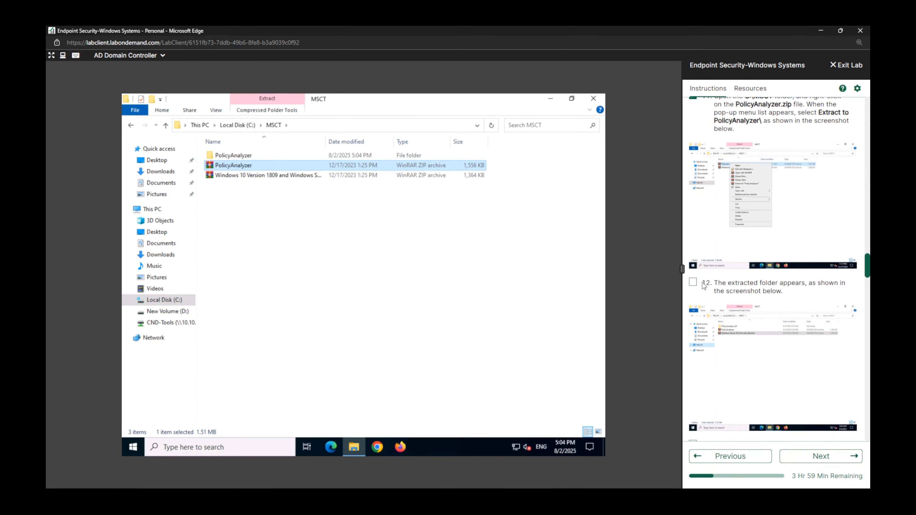
- Mark task 12 as done and read the task 13 instructions about which security baseline GPO policies to use
click(693, 282)
scroll(753, 320, down, 5)
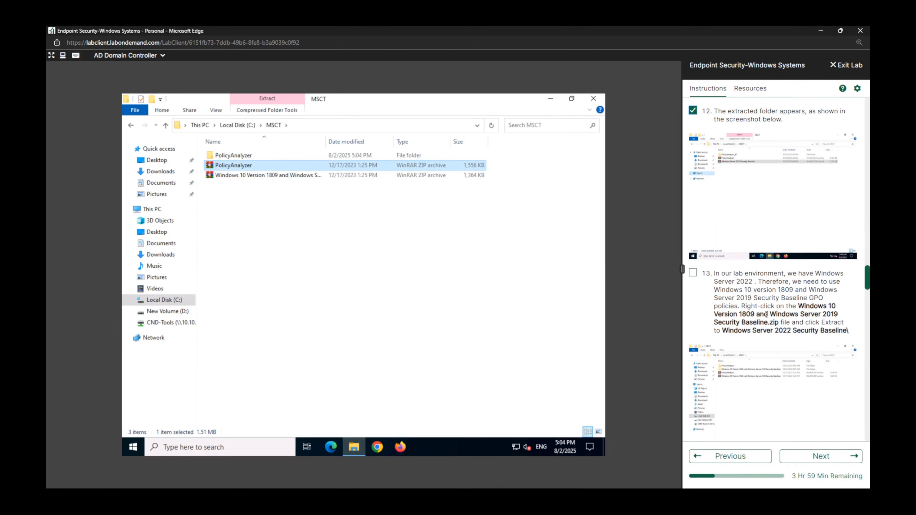
click(508, 247)
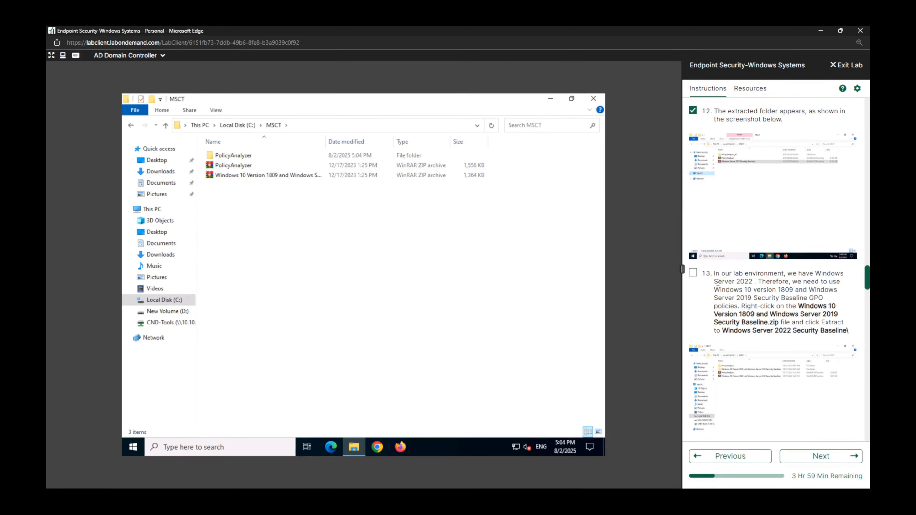
drag(716, 284, 828, 291)
click(740, 289)
drag(715, 290, 844, 301)
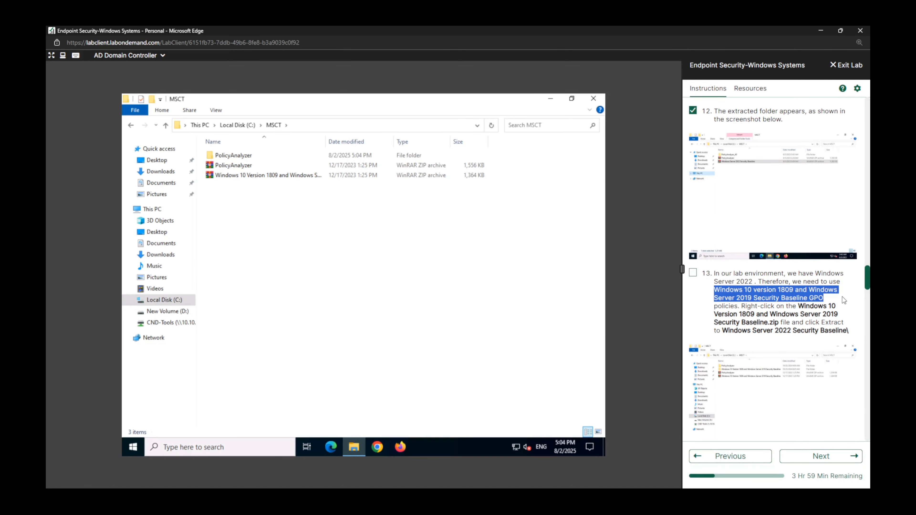
click(844, 300)
drag(828, 300, 720, 273)
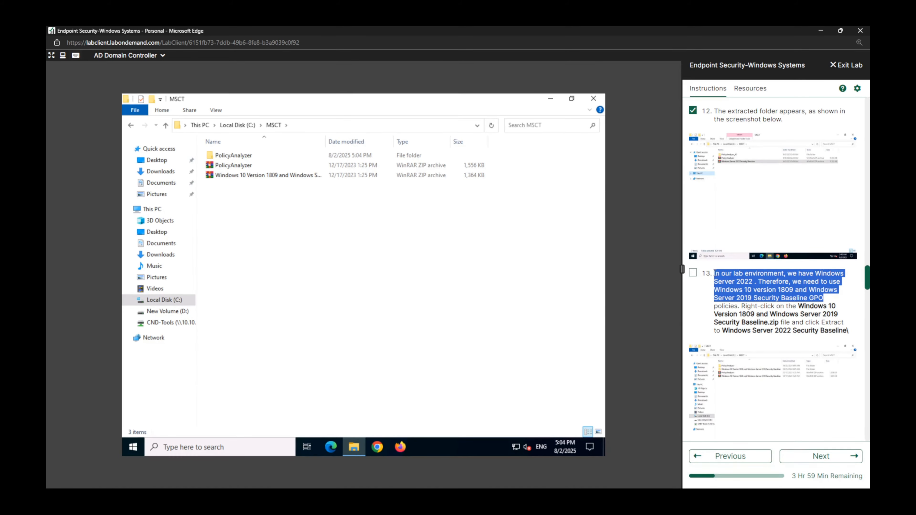
click(745, 281)
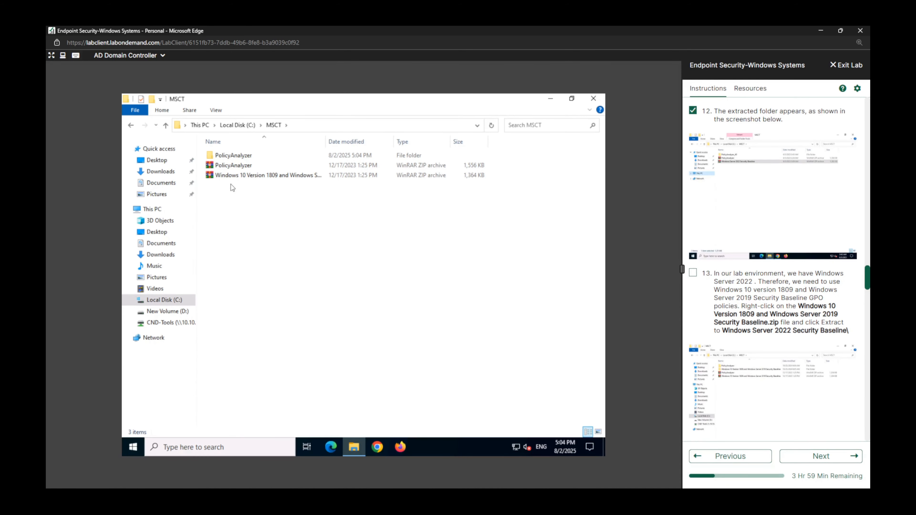
- Extract the Windows 10 Version 1809 and Windows Server 2019 Security Baseline archive to its own folder and mark task 13 as done
click(246, 176)
right_click(246, 176)
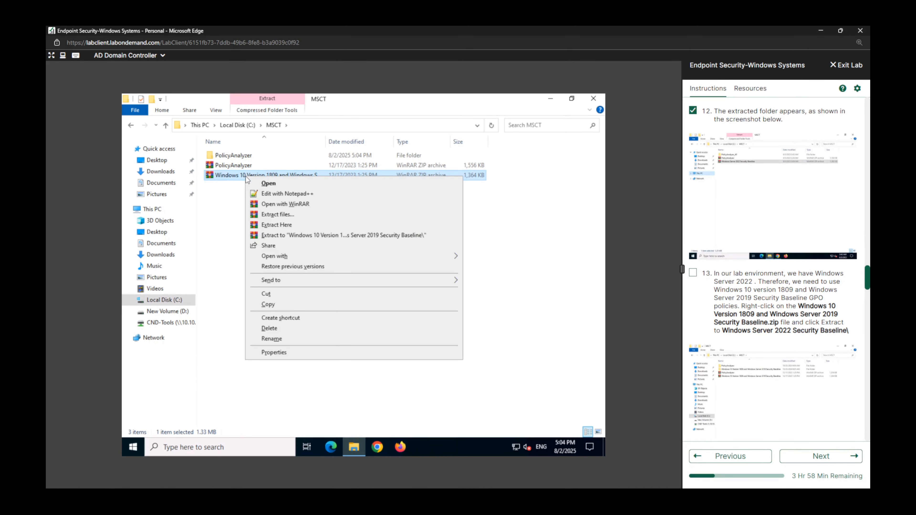
click(301, 237)
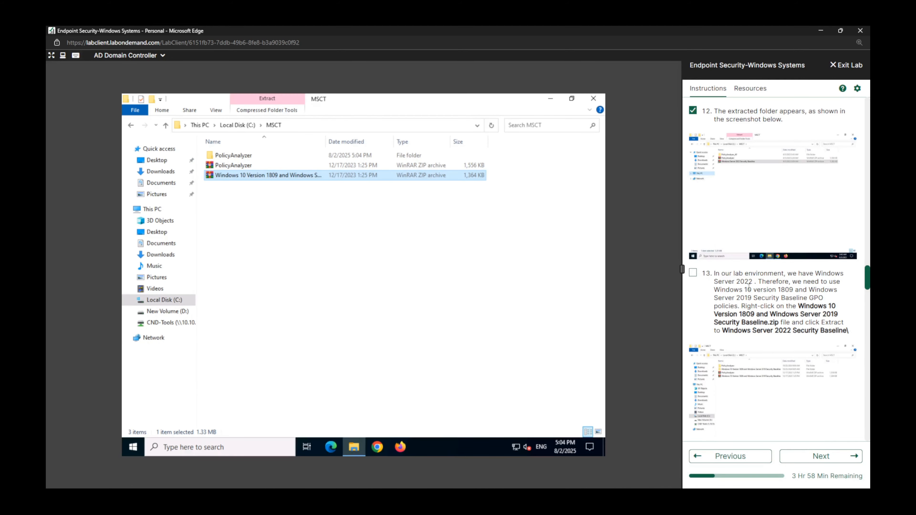
click(693, 273)
scroll(694, 252, down, 9)
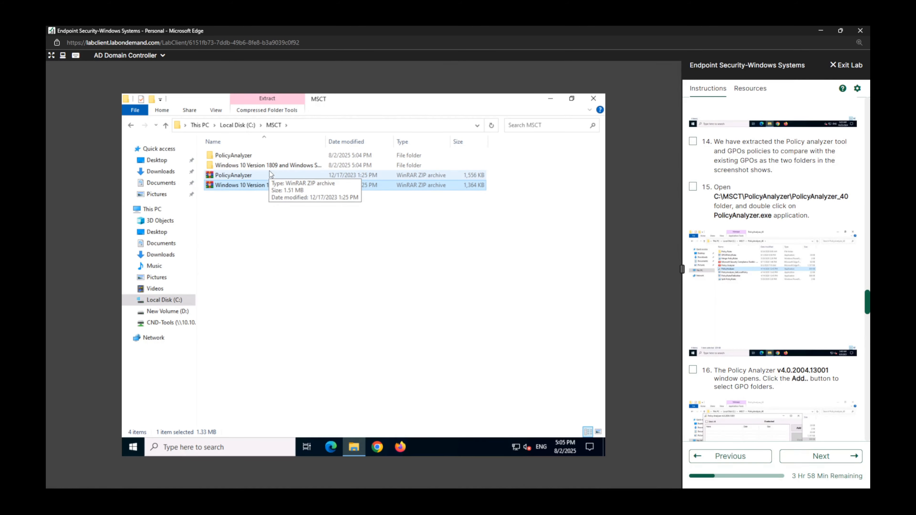
- Launch the PolicyAnalyzer application from C:\MSCT\PolicyAnalyzer\PolicyAnalyzer_40 and mark tasks 14 and 15 as done
double_click(252, 158)
double_click(248, 155)
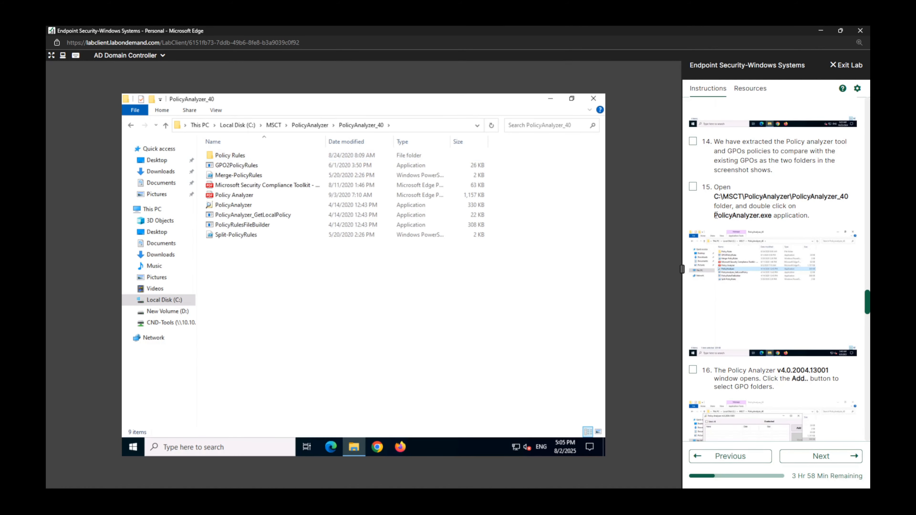
drag(716, 215, 773, 210)
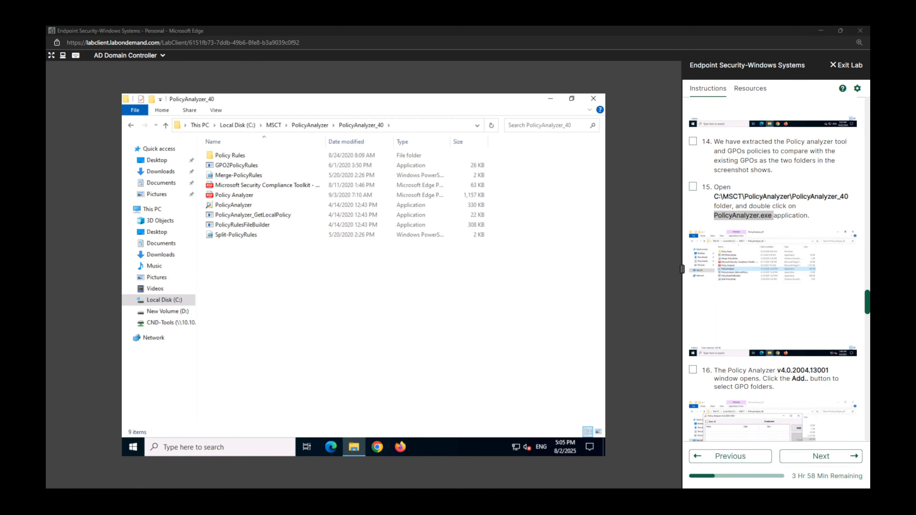
click(240, 207)
click(241, 207)
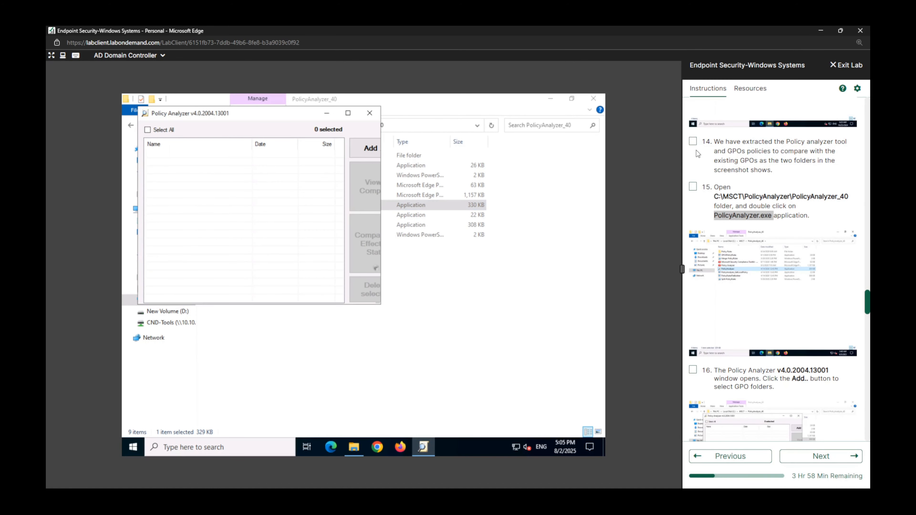
click(692, 141)
click(692, 186)
scroll(728, 248, down, 5)
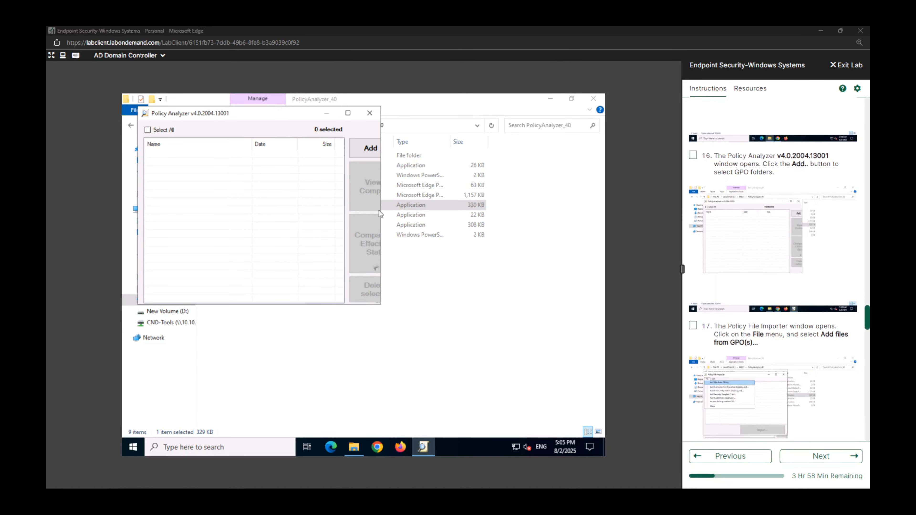
- Open the Policy File Importer for adding GPO folders and mark task 16 as done
click(370, 148)
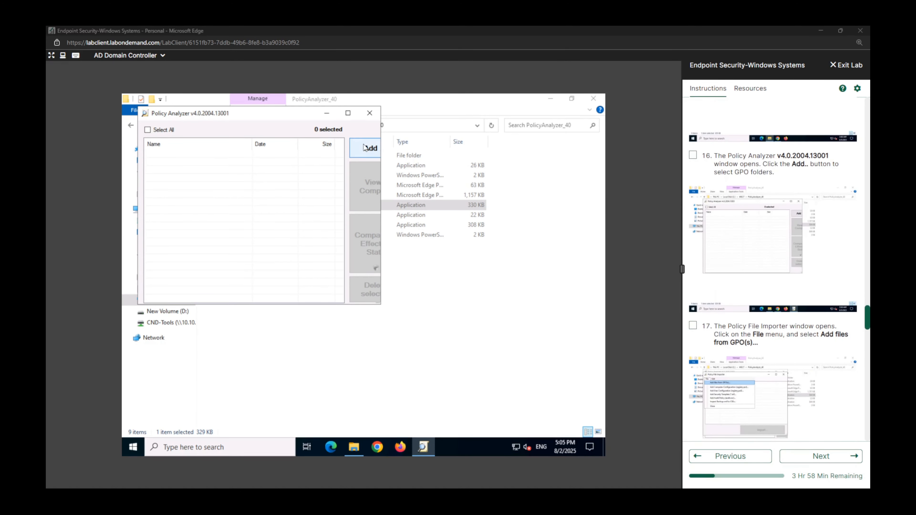
click(693, 155)
scroll(724, 247, down, 4)
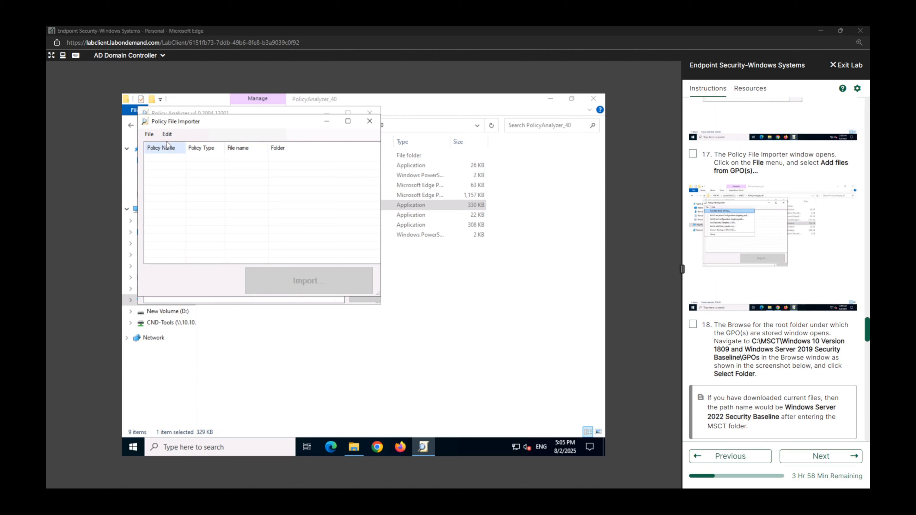
- Start adding files from GPO(s) and browse to C:\MSCT\Windows 10 Version 1809 and Windows Server 2019 Security Baseline\GPOs
click(149, 134)
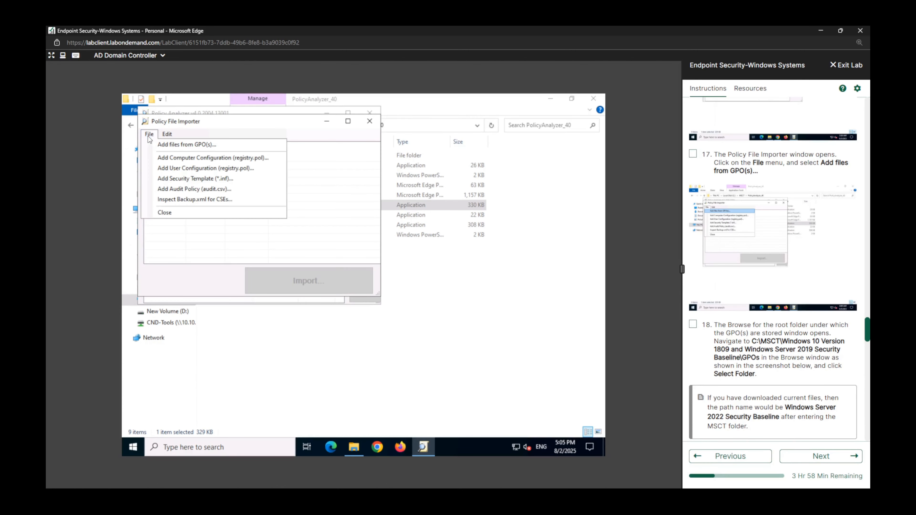
click(186, 145)
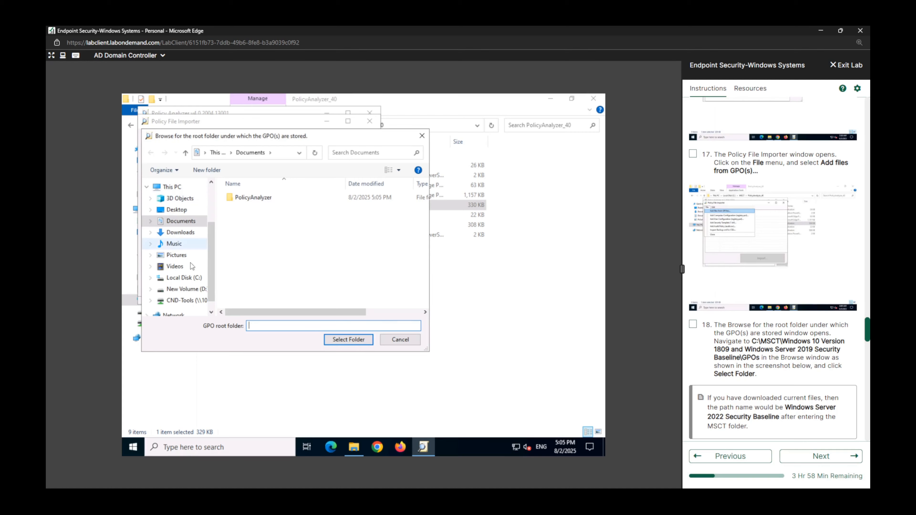
click(183, 278)
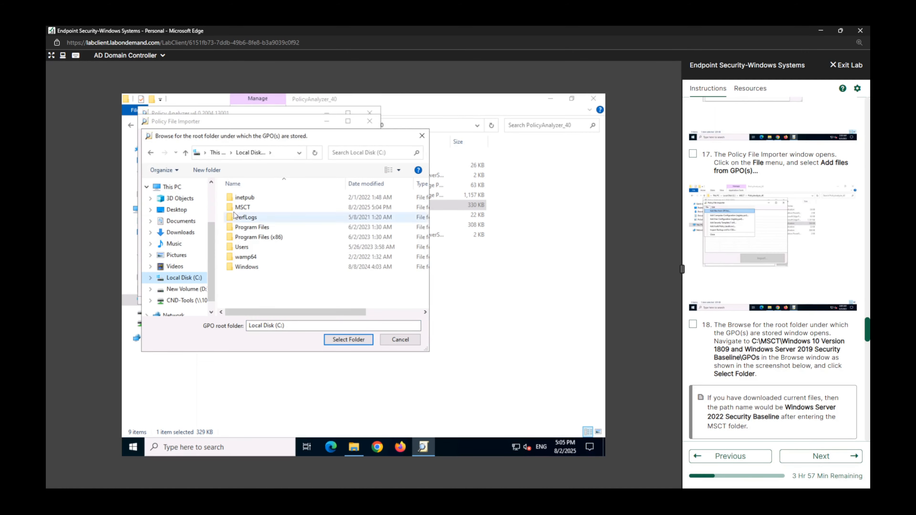
double_click(249, 207)
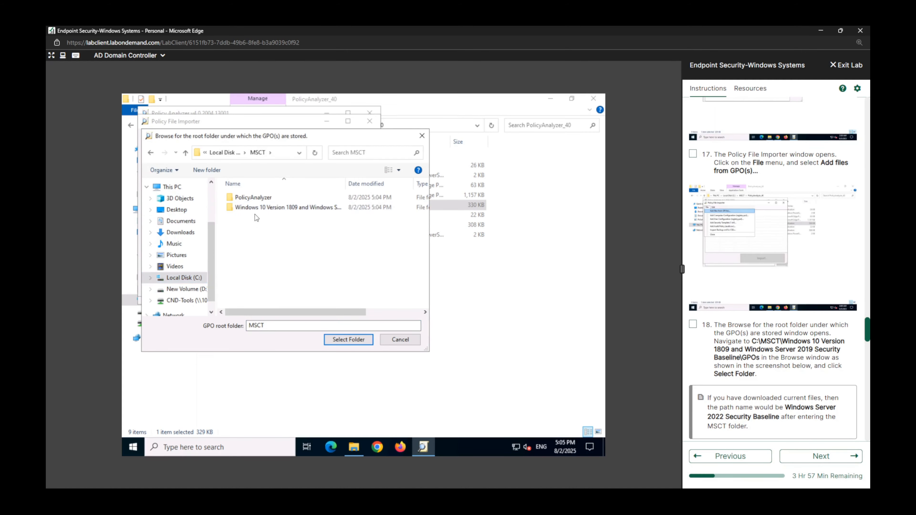
double_click(257, 209)
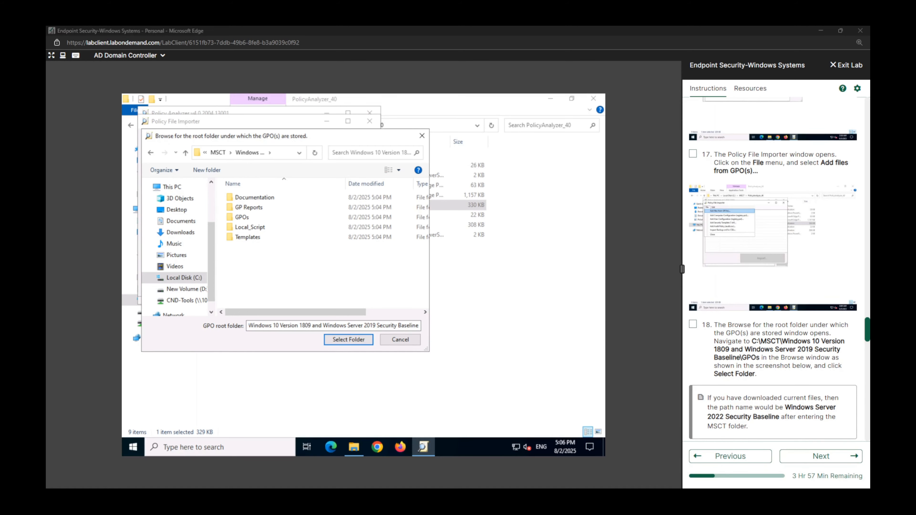
double_click(252, 218)
- Mark tasks 17 and 18 as done in the lab instructions
click(692, 324)
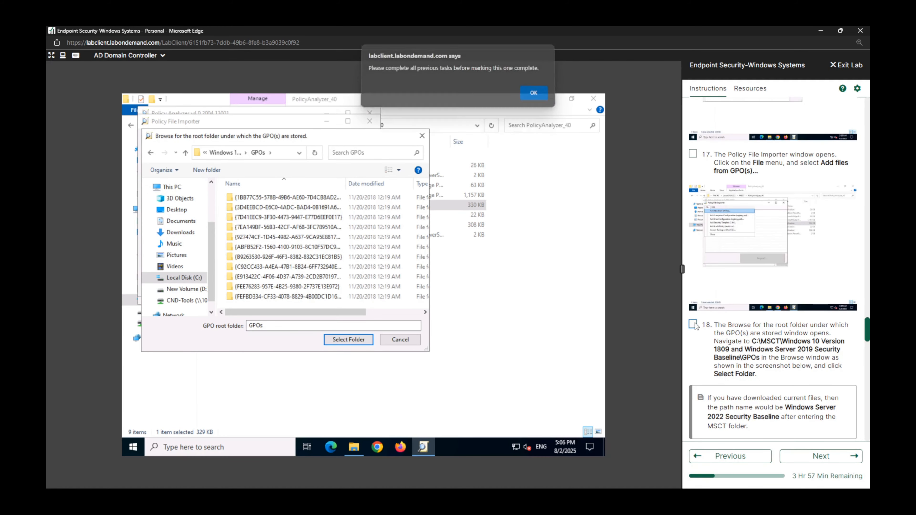
click(532, 95)
click(693, 154)
click(693, 324)
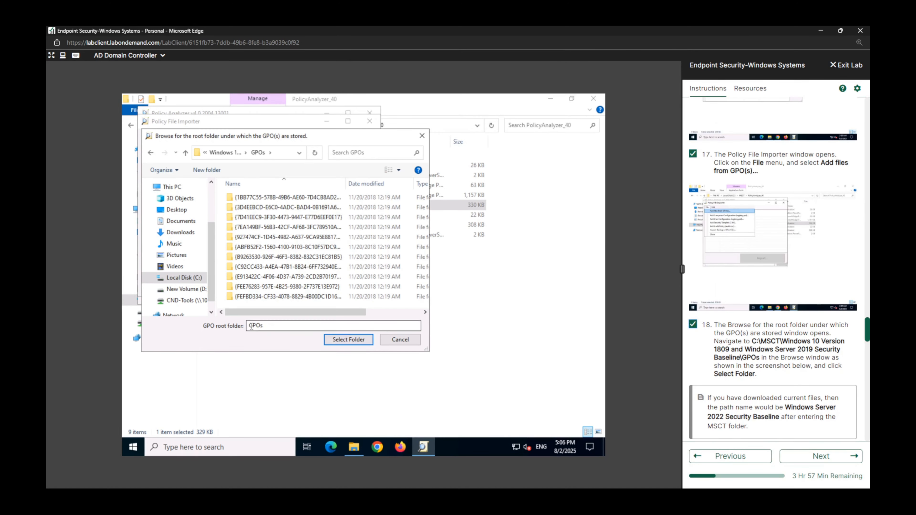
- Choose the GPOs folder inside the security baseline folder as the GPO root folder
click(225, 154)
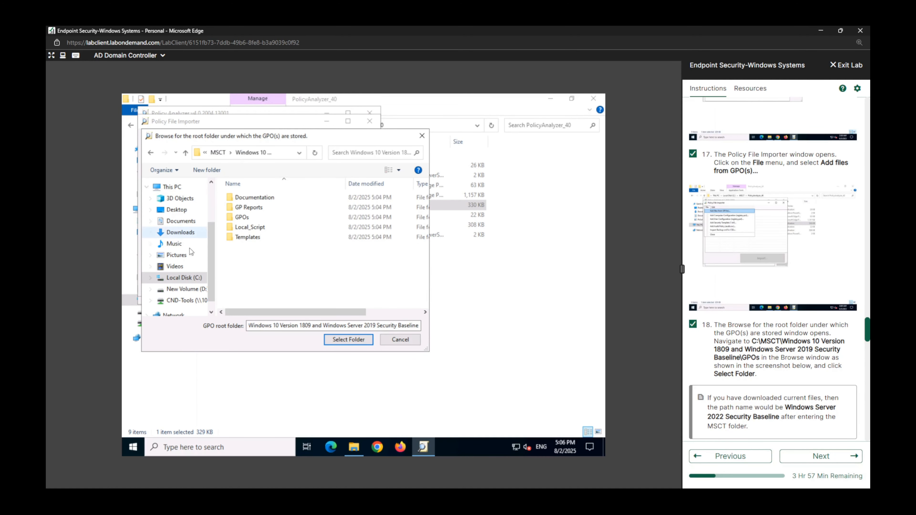
click(243, 217)
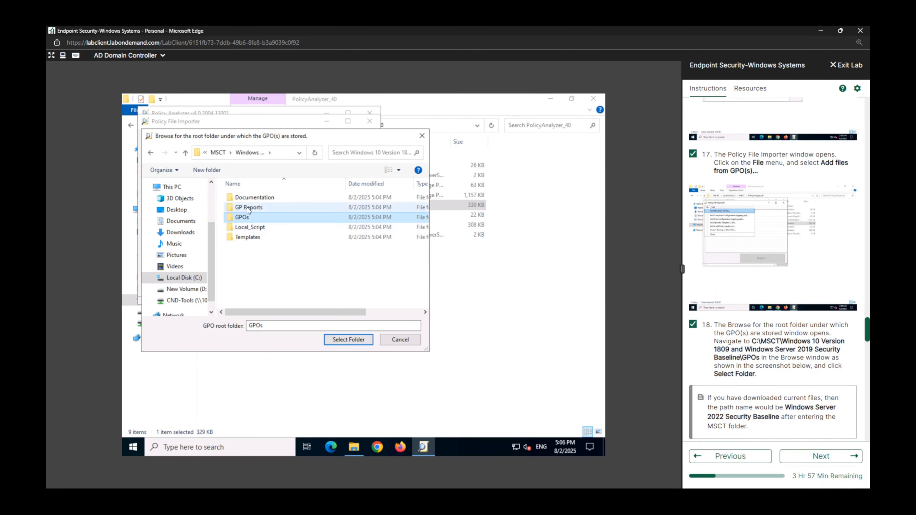
click(358, 345)
- Mark task 19 as done and start importing the listed policy files
scroll(781, 278, down, 5)
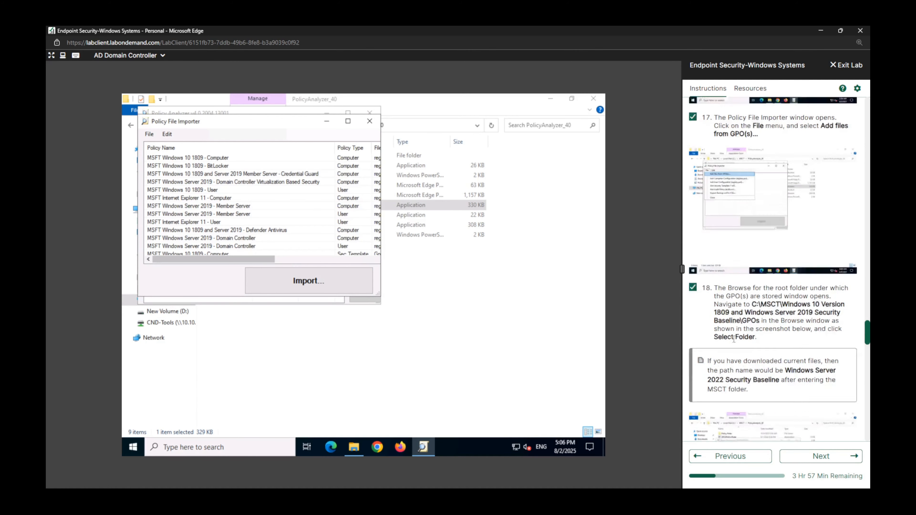
scroll(780, 278, down, 3)
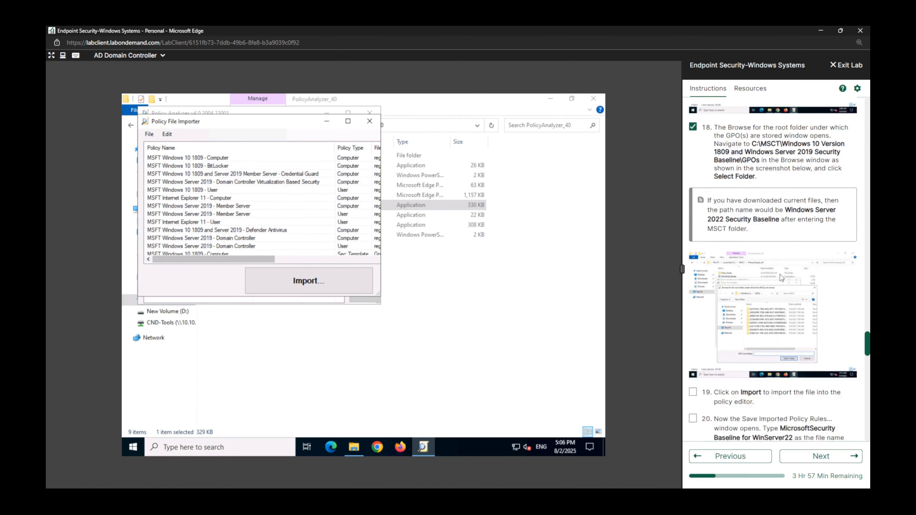
click(693, 332)
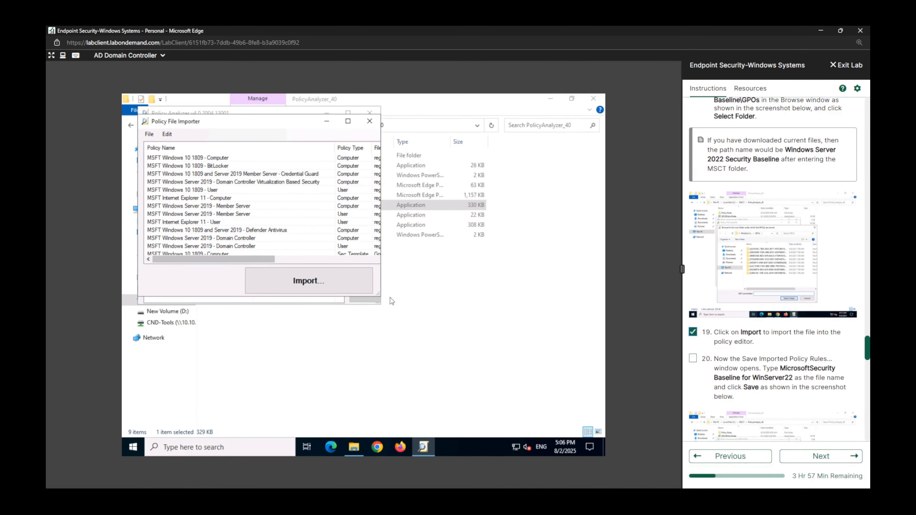
click(342, 278)
- Save the imported policy rules as "MicrosoftSecurity Baseline for WinServer22" in the PolicyAnalyzer documents folder
scroll(775, 271, down, 5)
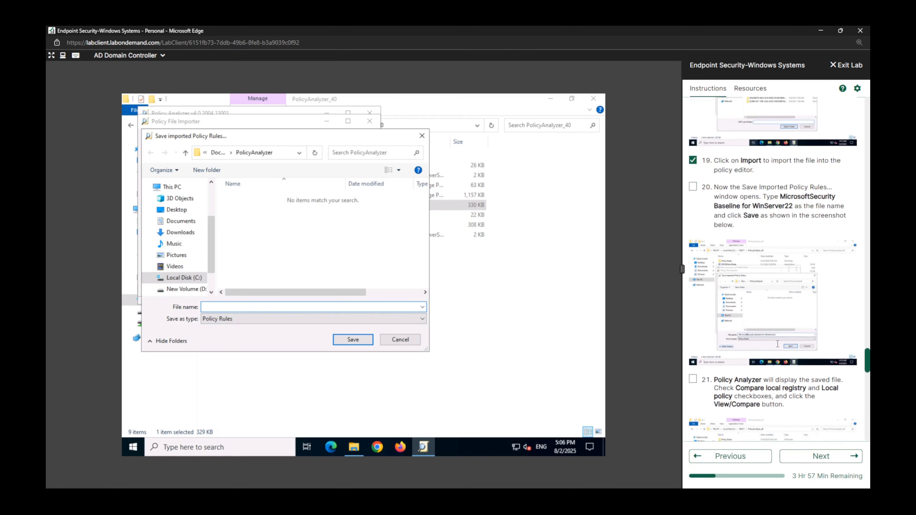
scroll(777, 344, down, 1)
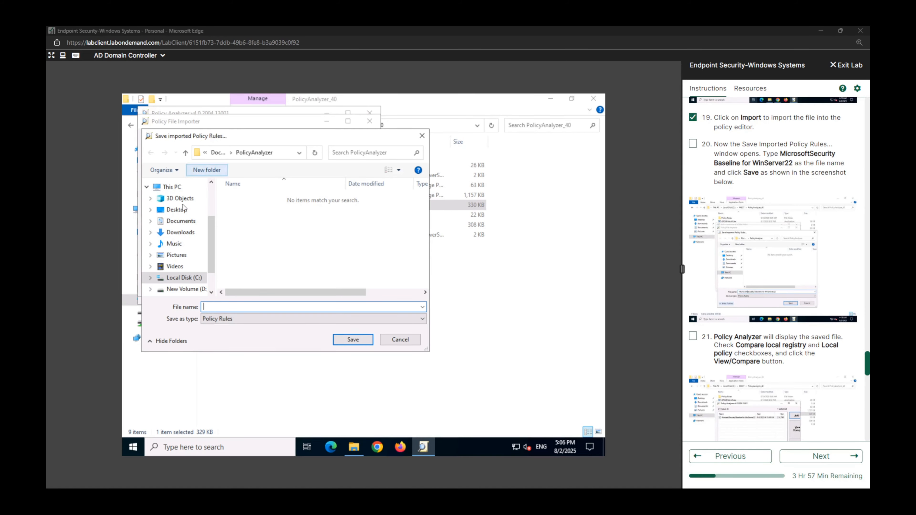
click(241, 307)
text(Microsoft )
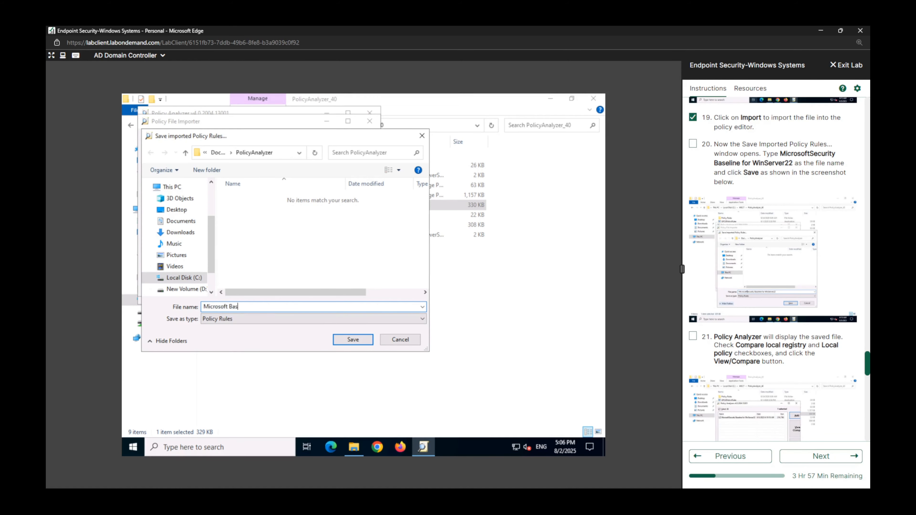
text(Bas)
key(BackSpace)
key(BackSpace)
key(BackSpace)
text(Security Baseline for WinServer22)
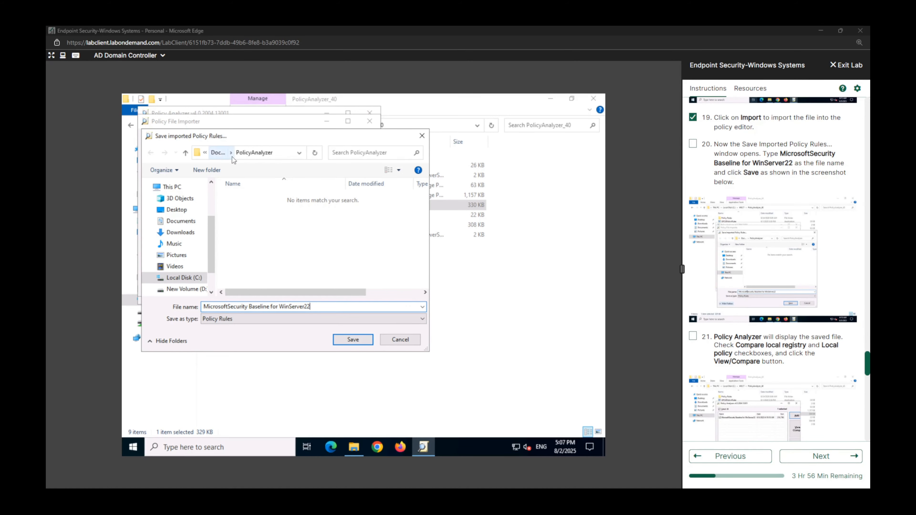
click(283, 152)
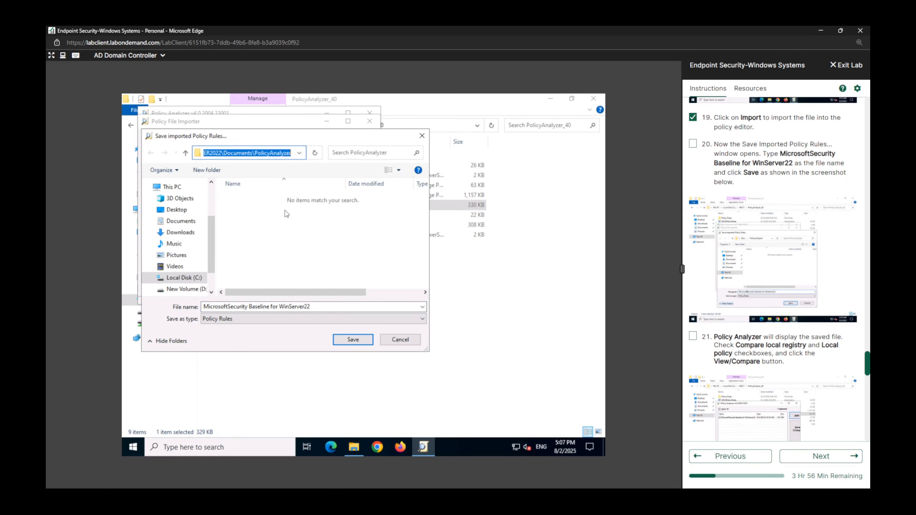
click(357, 341)
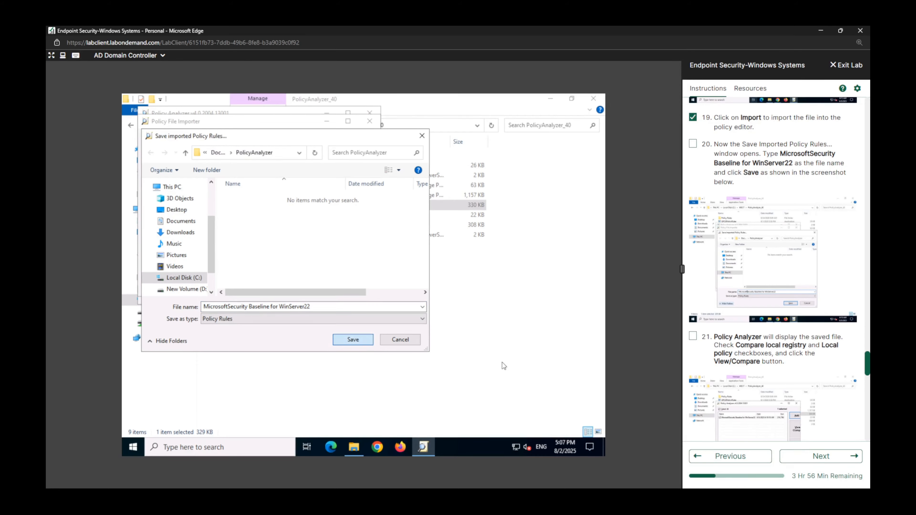
- Mark task 20 as done and maximize the Policy Analyzer window
click(693, 336)
click(530, 95)
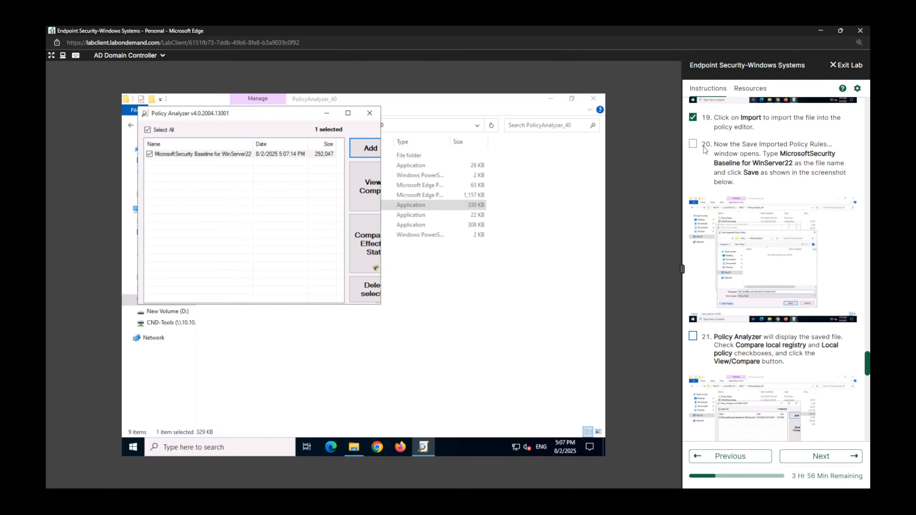
click(692, 144)
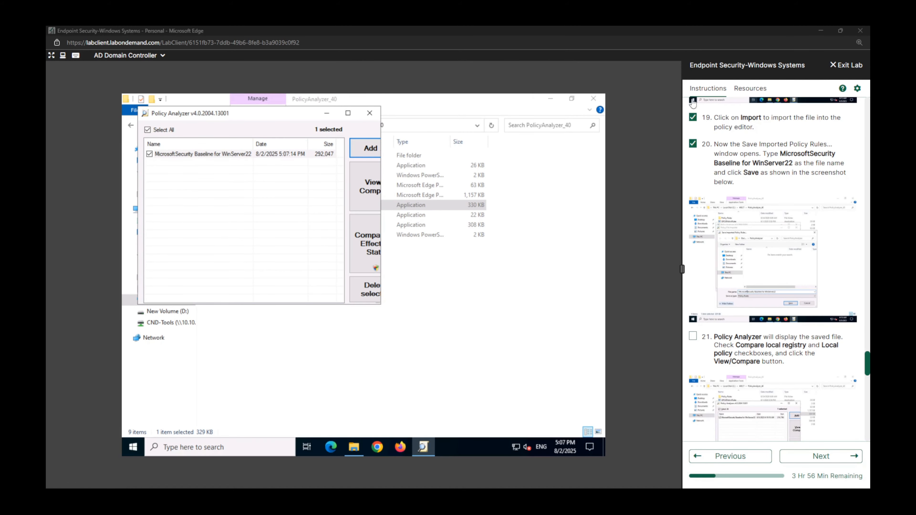
click(348, 113)
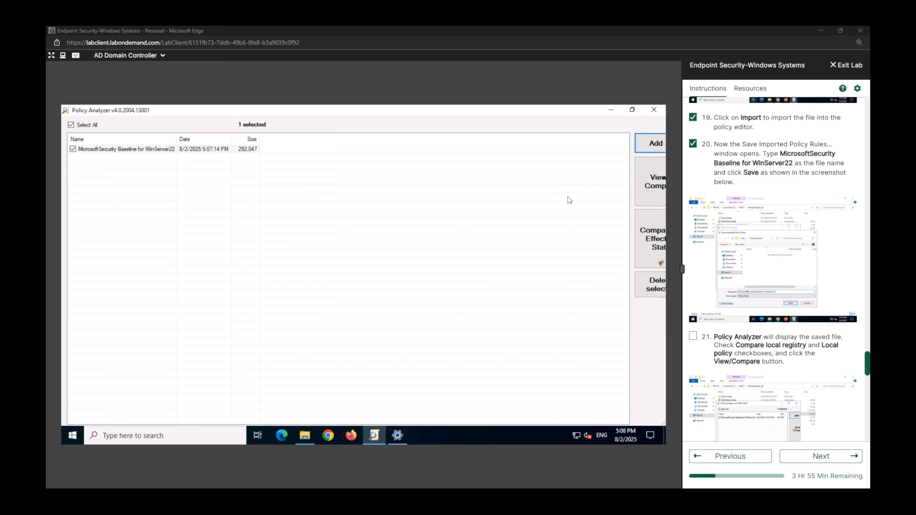
- View and compare the imported WinServer22 baseline, mark task 21 as done, and maximize the Policy Viewer window
click(650, 191)
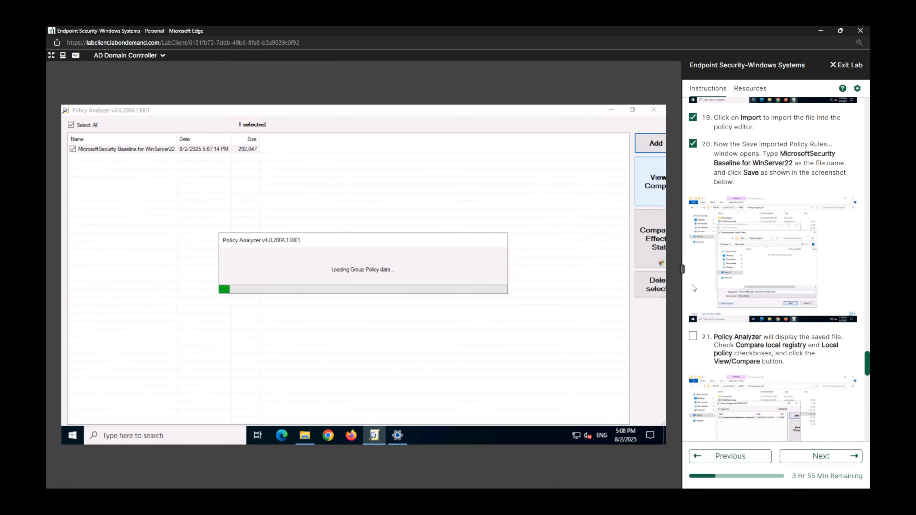
click(693, 336)
scroll(760, 307, down, 1)
scroll(760, 307, down, 10)
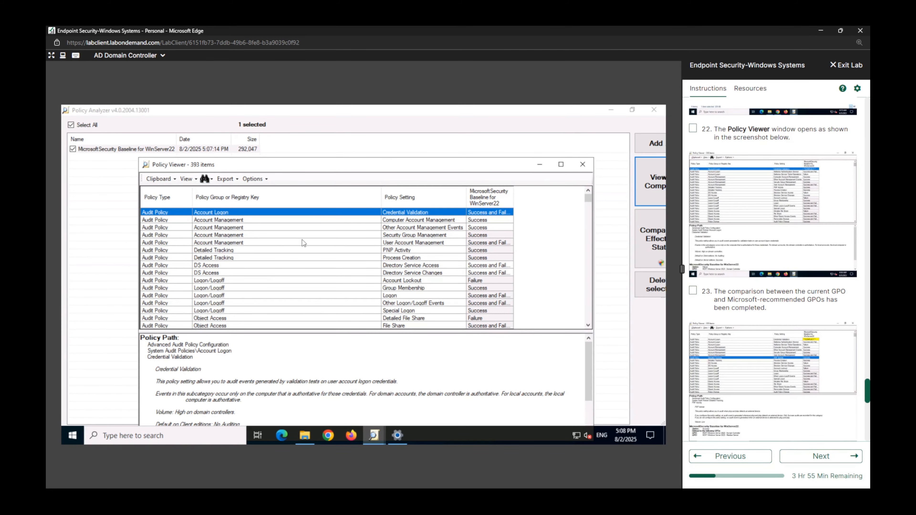
click(561, 165)
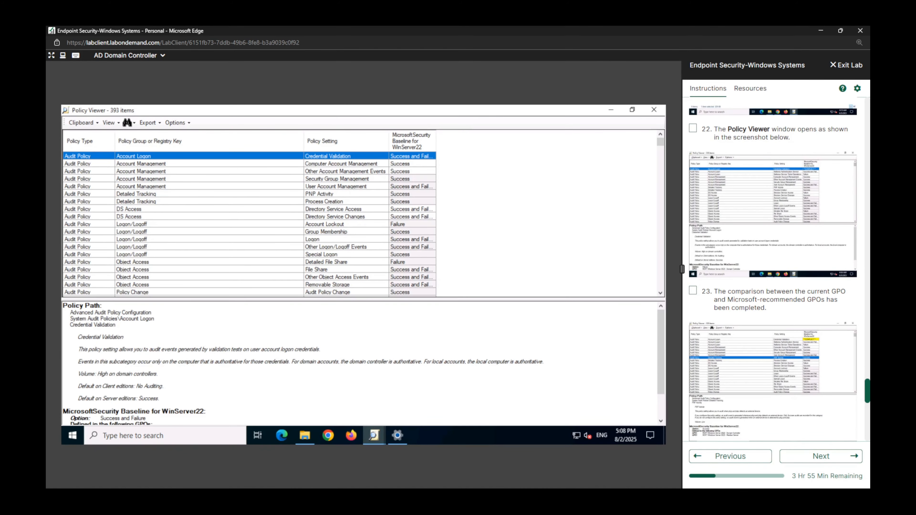
- Mark tasks 22 and 23 as done in the lab instructions
scroll(772, 270, down, 3)
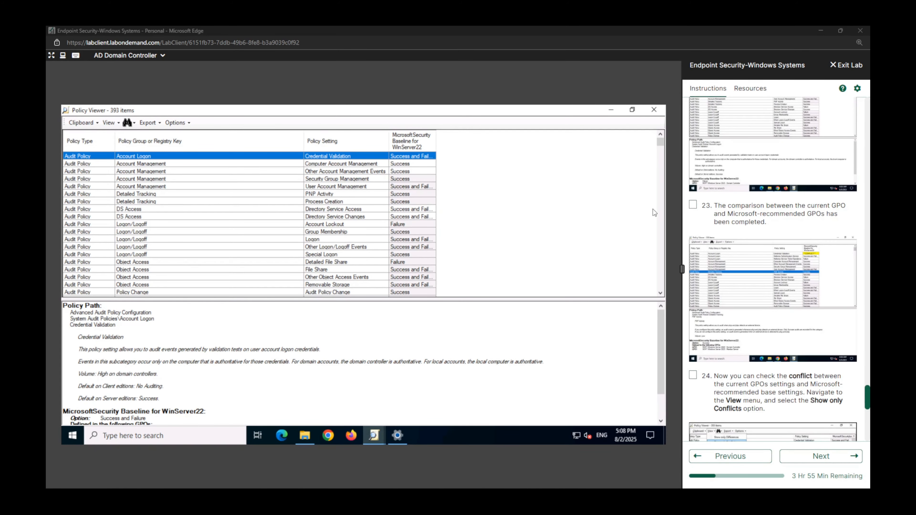
click(692, 205)
click(533, 93)
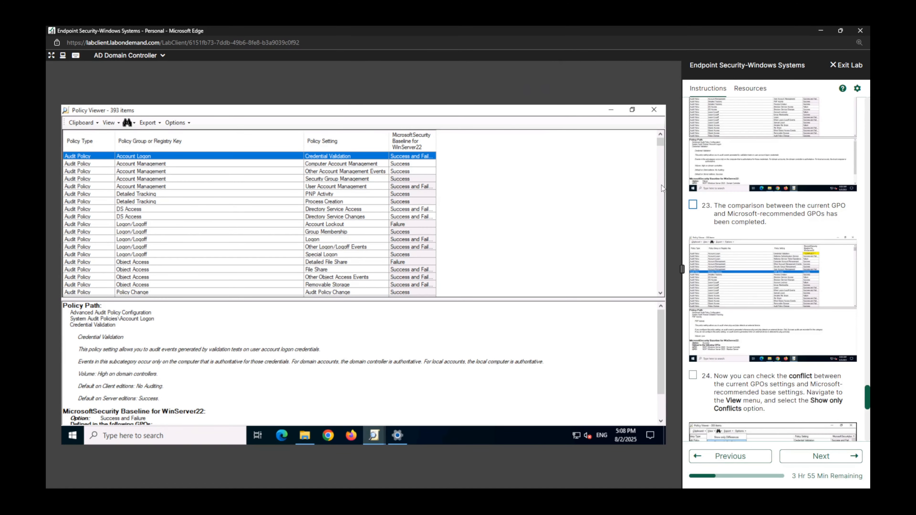
scroll(733, 189, up, 1)
scroll(733, 189, up, 3)
click(693, 128)
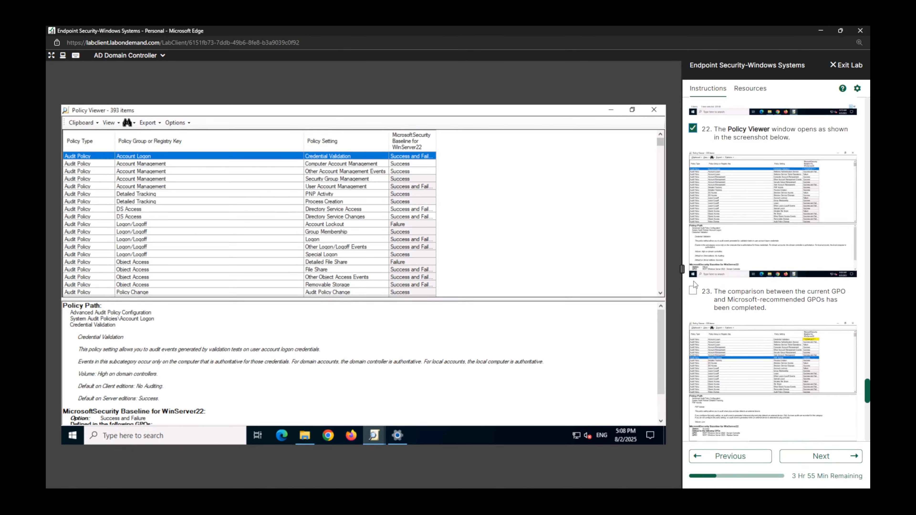
click(692, 290)
scroll(729, 256, down, 5)
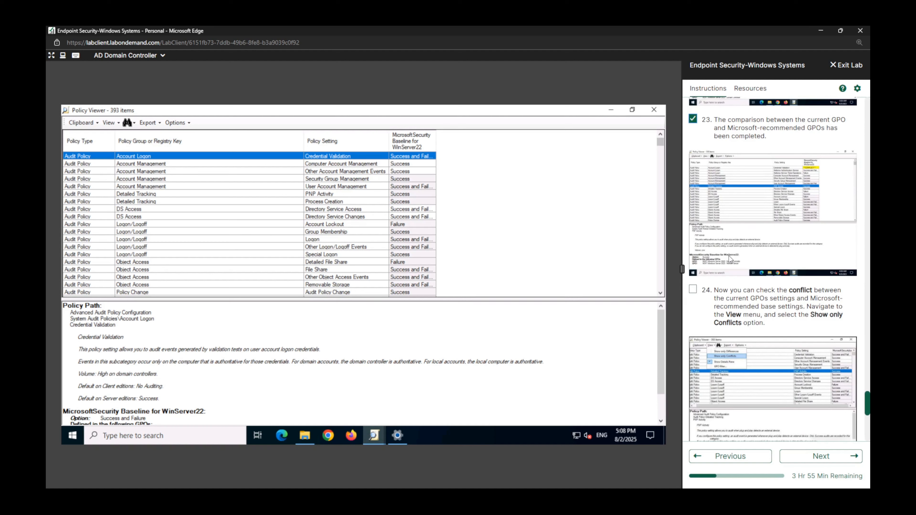
- Filter the Policy Viewer list to show only conflicts
click(132, 122)
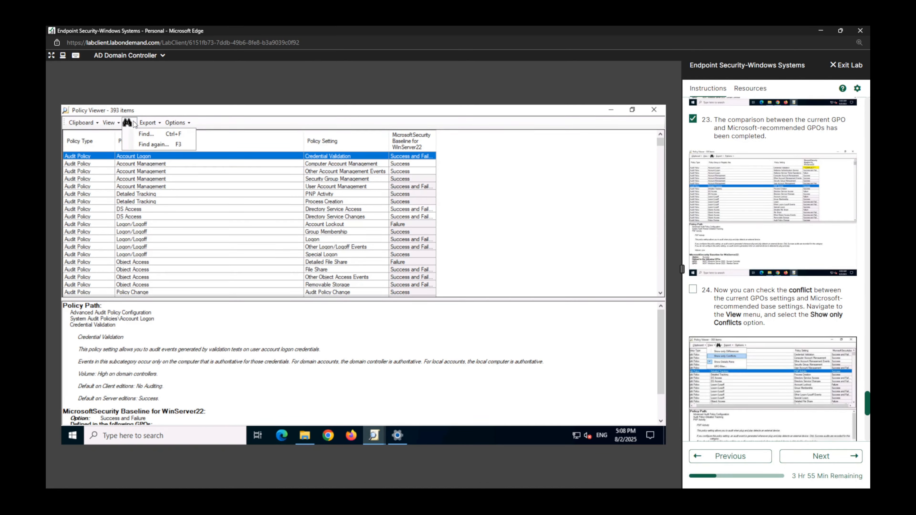
click(109, 123)
click(118, 123)
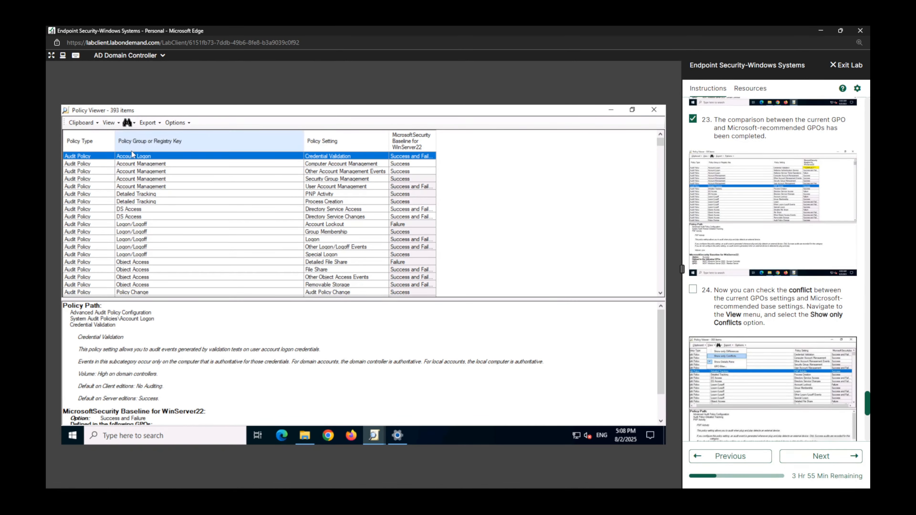
click(116, 123)
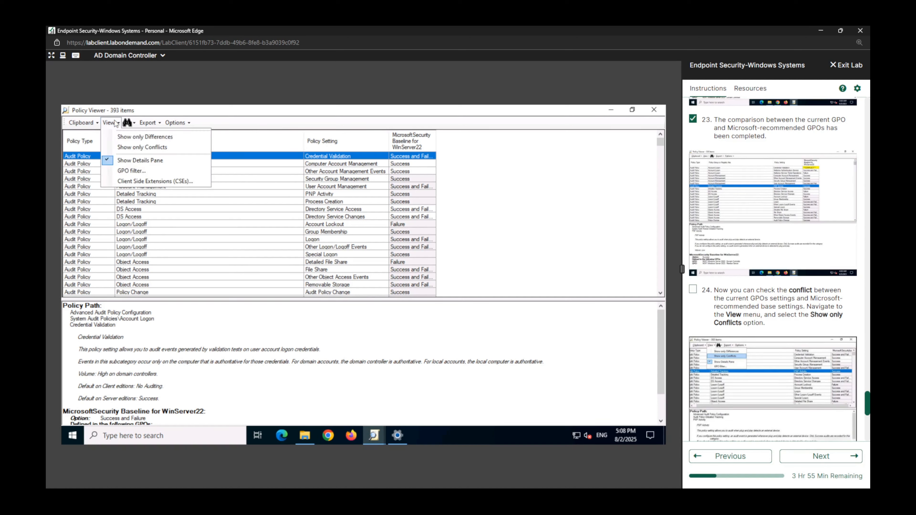
click(127, 149)
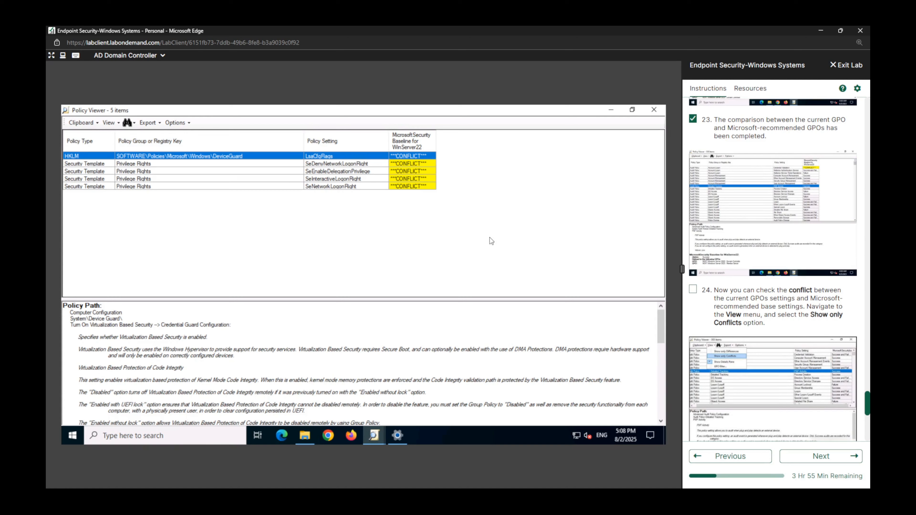
- Examine the details of the SeDenyNetworkLogonRight and SeEnableDelegationPrivilege conflicts, and mark task 25 as done
scroll(694, 292, down, 5)
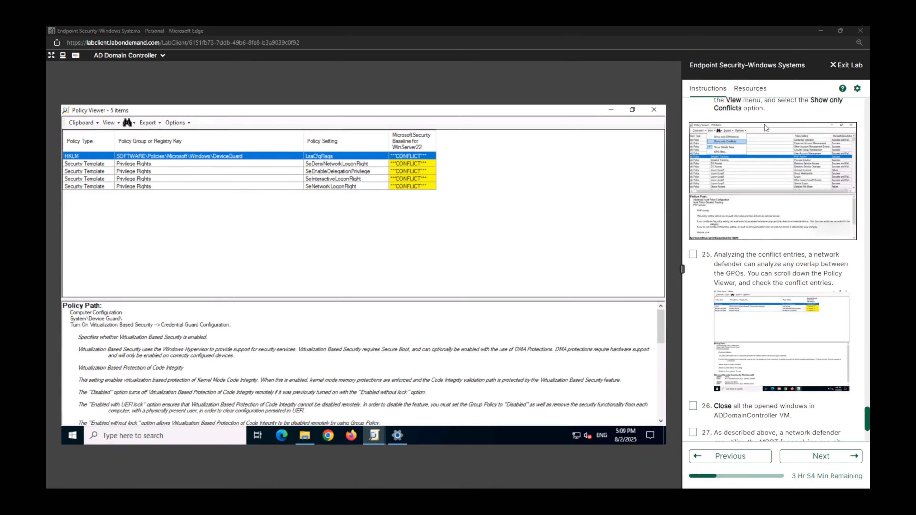
click(107, 165)
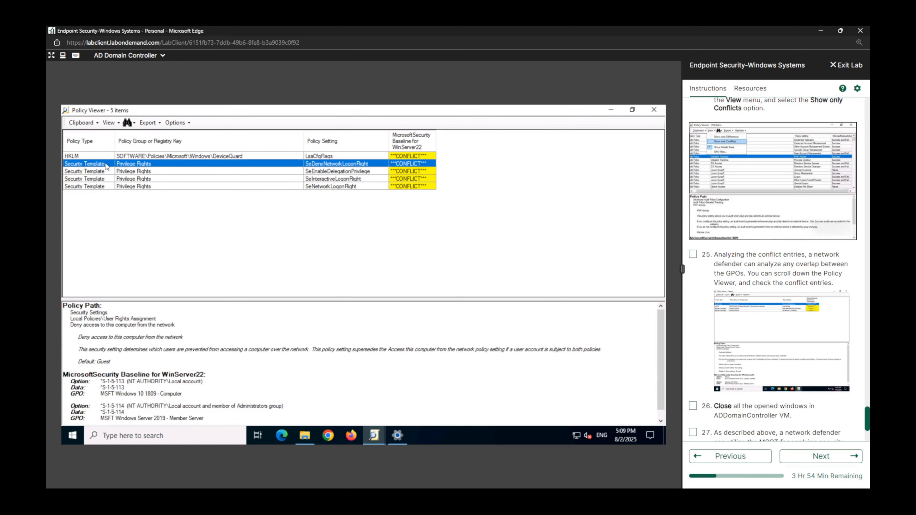
drag(76, 316, 237, 415)
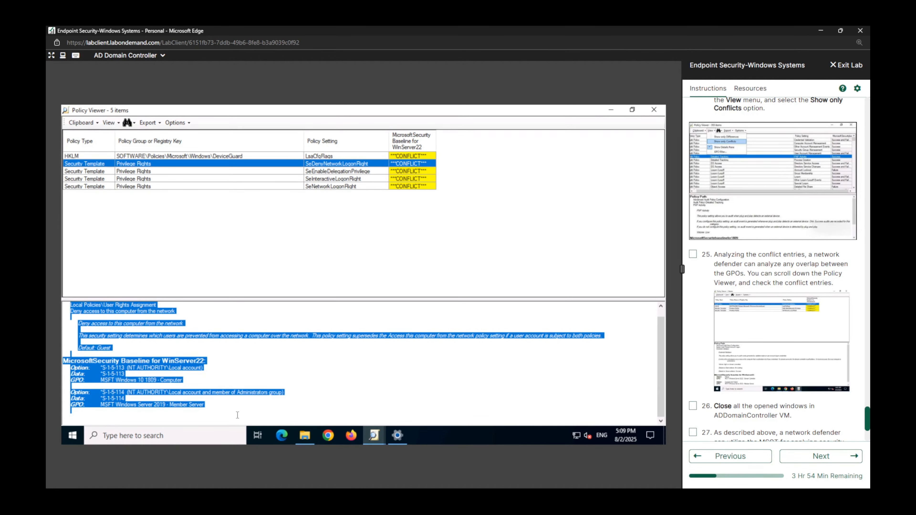
click(274, 172)
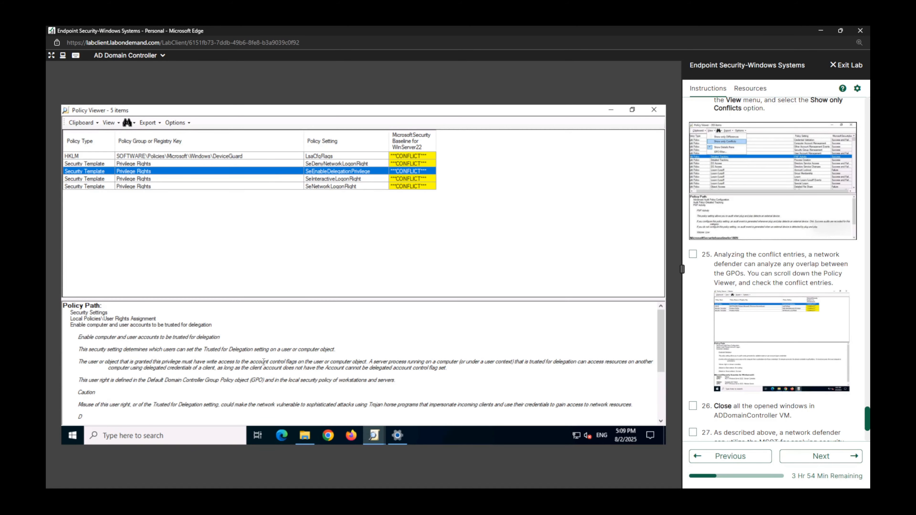
scroll(263, 362, down, 3)
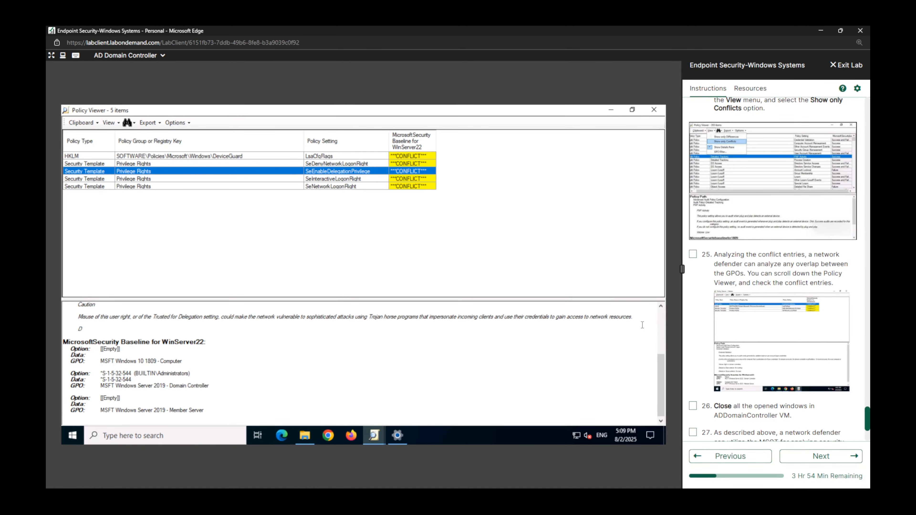
click(692, 254)
scroll(707, 422, down, 3)
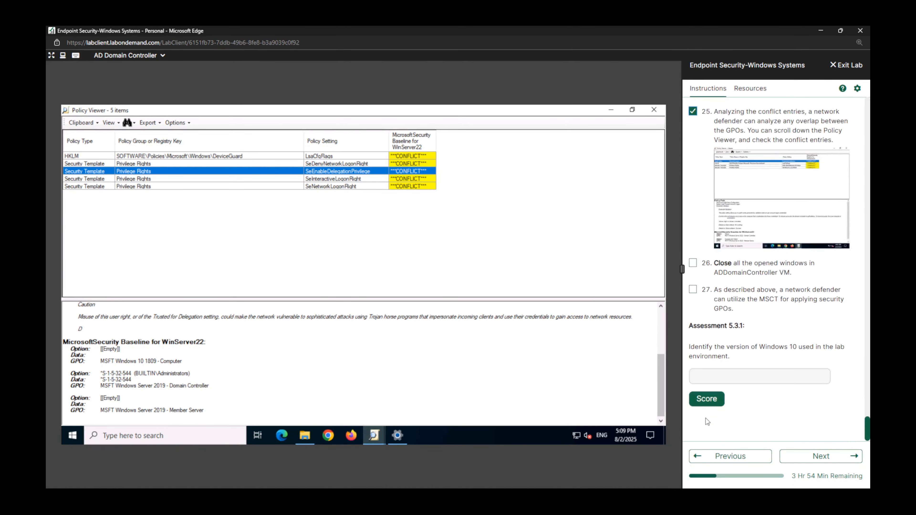
- Close the Policy Viewer, Policy Analyzer and Settings windows, and mark tasks 26 and 27 as done
click(654, 113)
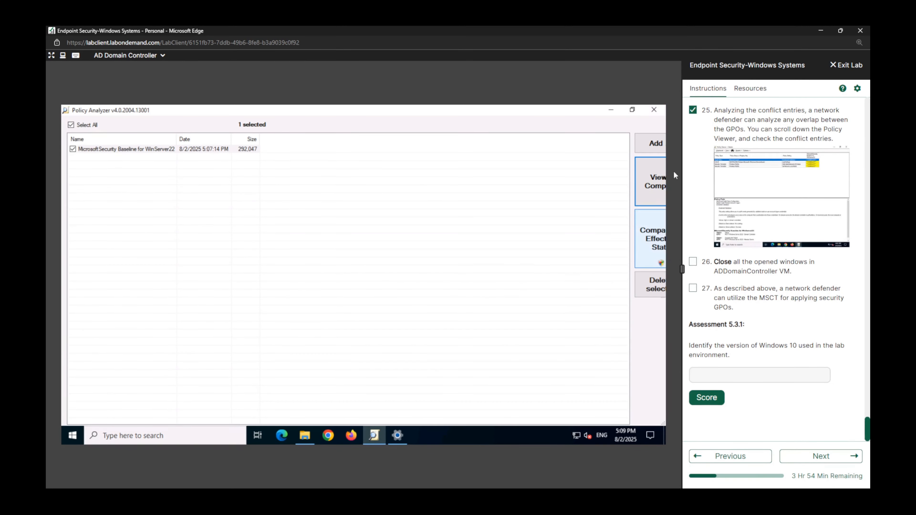
click(654, 110)
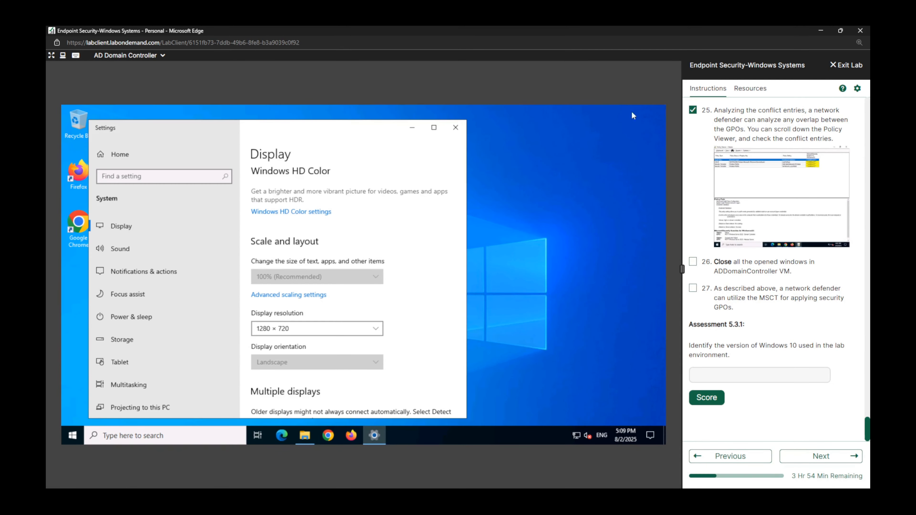
click(455, 128)
click(693, 262)
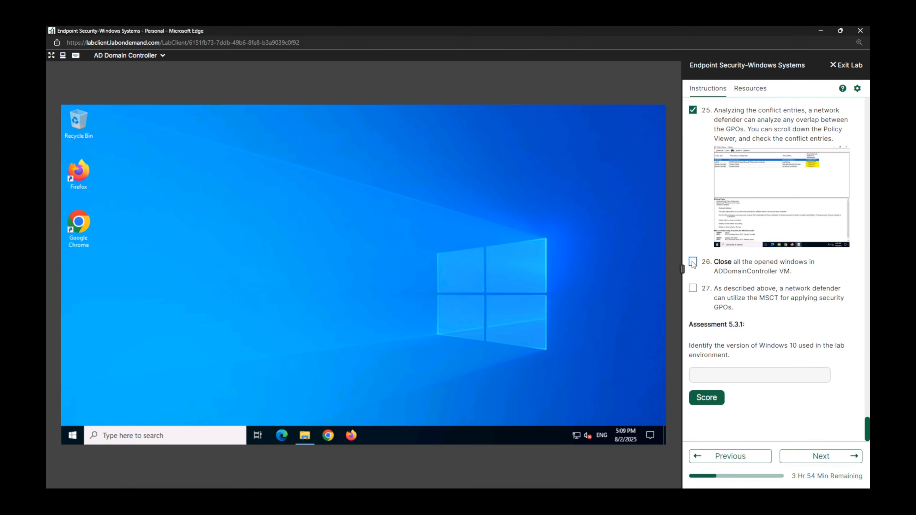
click(692, 289)
- Answer Assessment 5.3.1 with "Windows 10 Version 1809" and submit it for scoring
drag(865, 425, 837, 102)
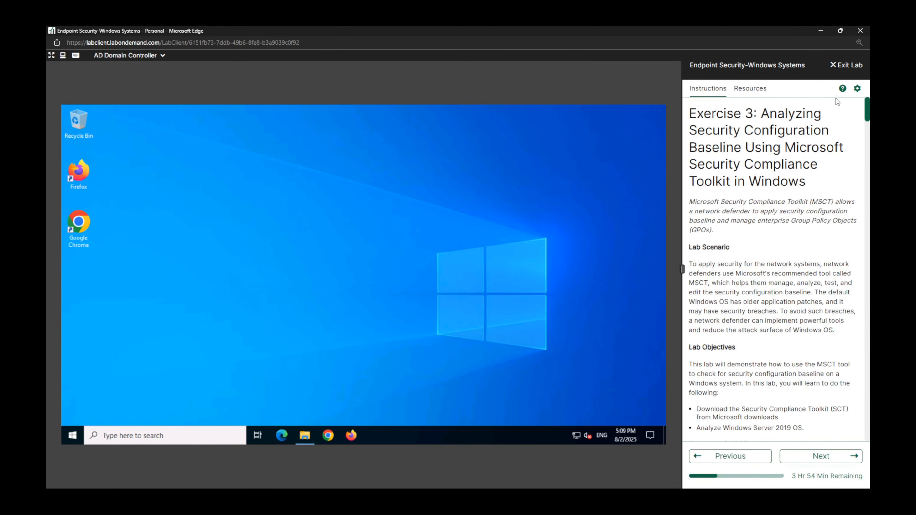
drag(836, 99, 840, 432)
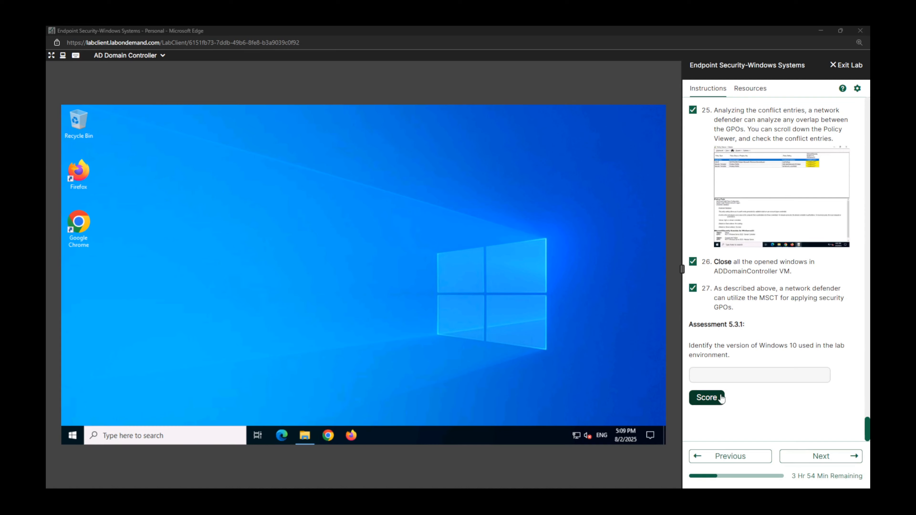
click(735, 377)
text(Win)
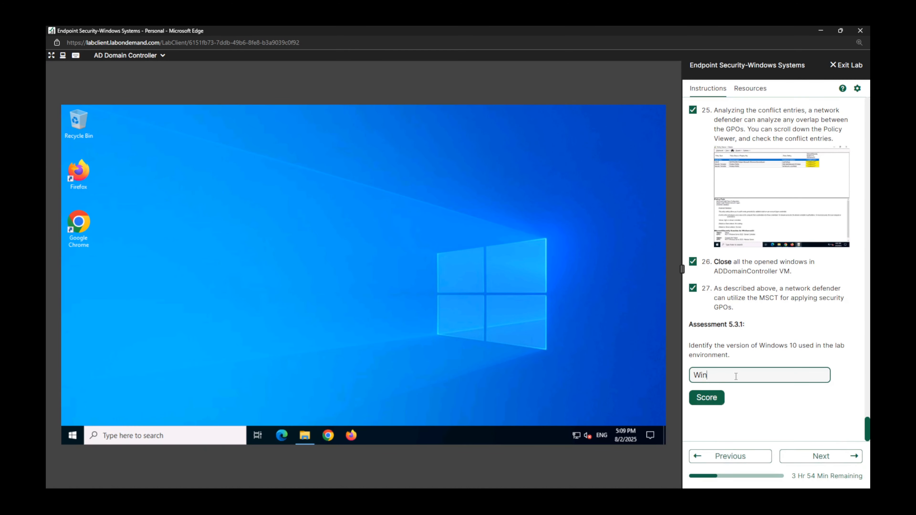
text(dows 10 Version 1809)
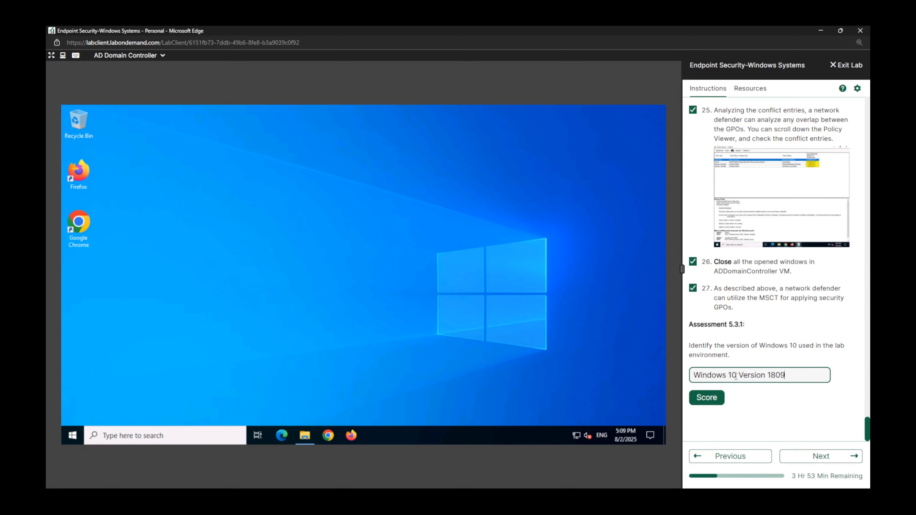
click(711, 397)
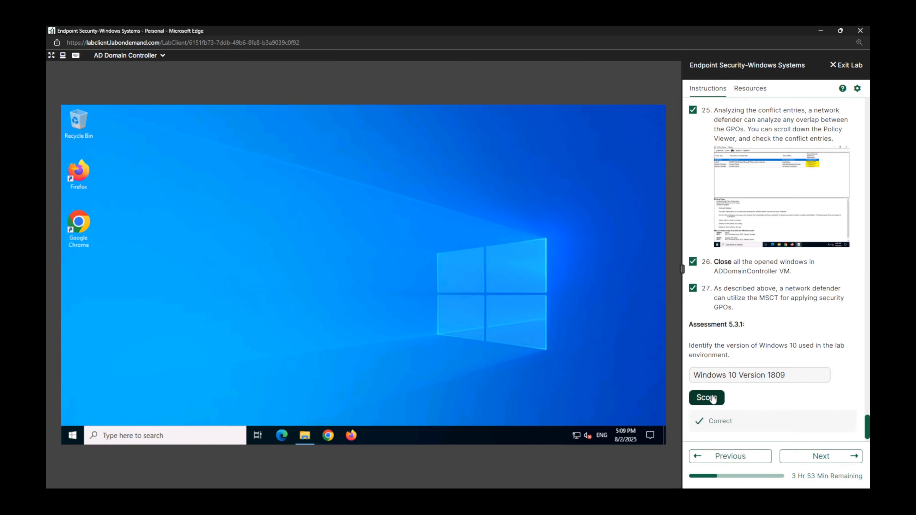